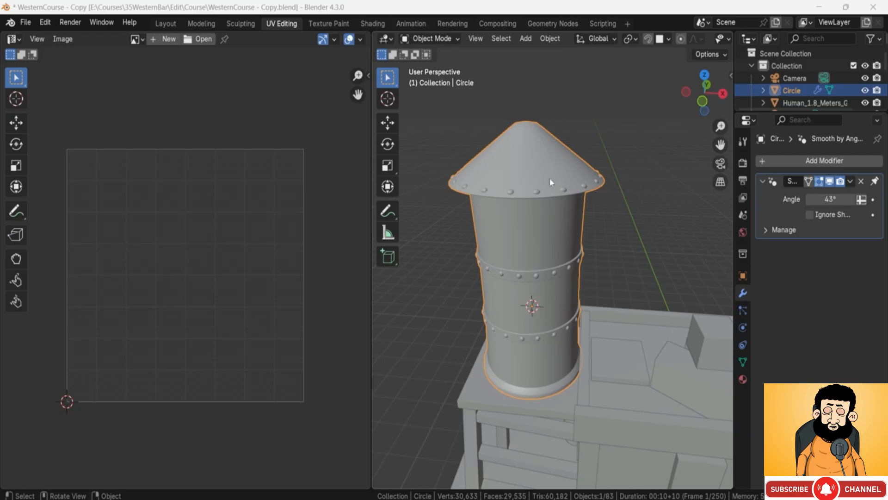
# - Check the water tower's UV layout in Edit Mode and return to Object Mode
pyautogui.moveTo(549, 180); pyautogui.dragTo(532, 181, button='middle')
pyautogui.press('Tab')
pyautogui.moveTo(586, 222); pyautogui.dragTo(527, 259, button='middle')
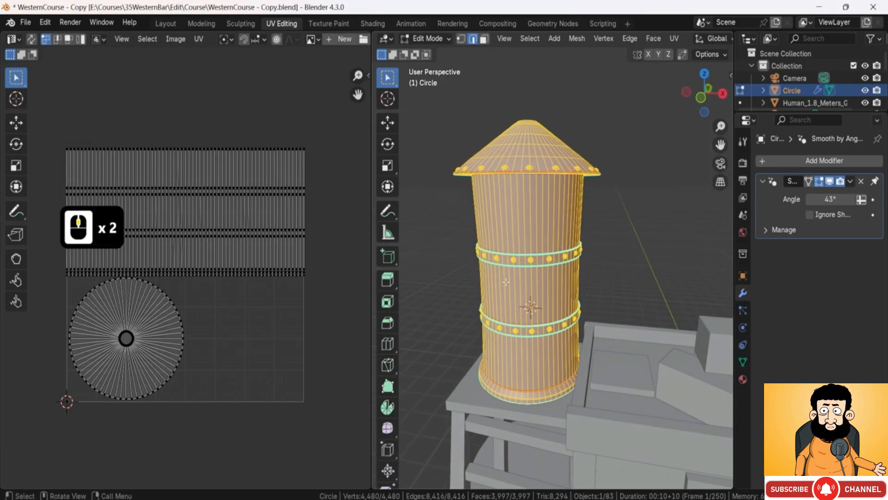
pyautogui.press('Tab')
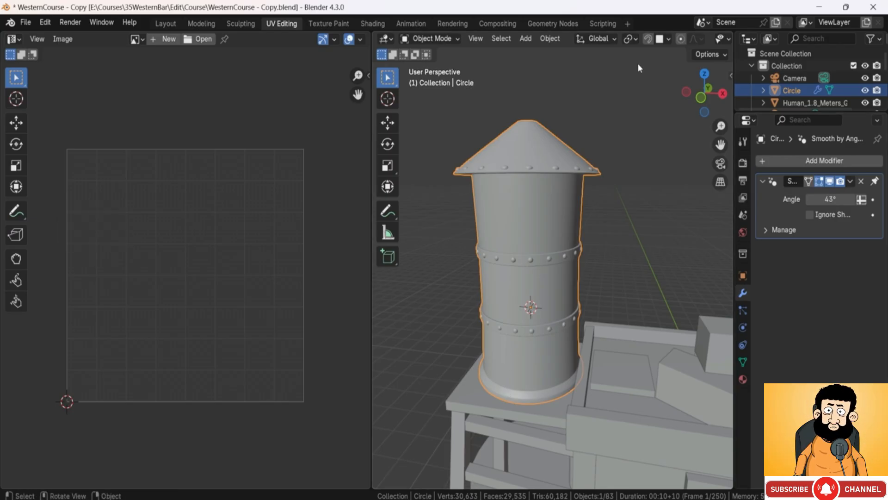
# - Switch the 3D viewport shading to Material Preview
pyautogui.scroll(-8, 666, 40)
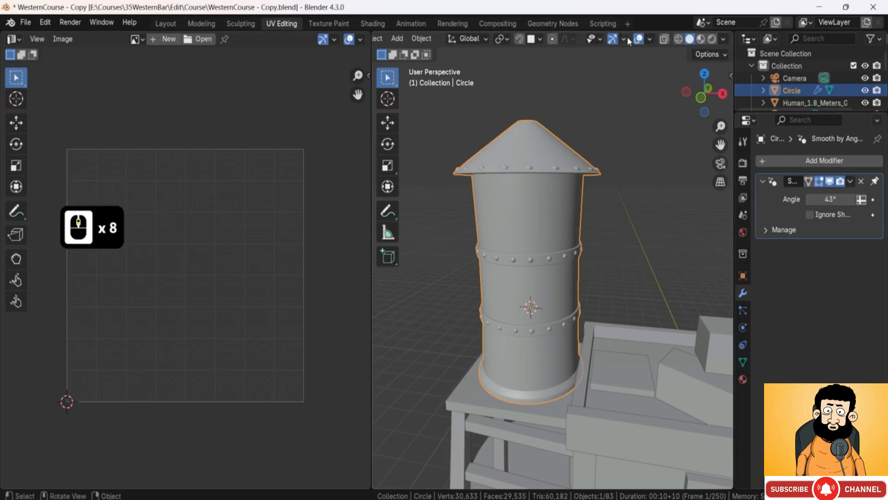
pyautogui.scroll(5, 626, 39)
pyautogui.scroll(-9, 623, 39)
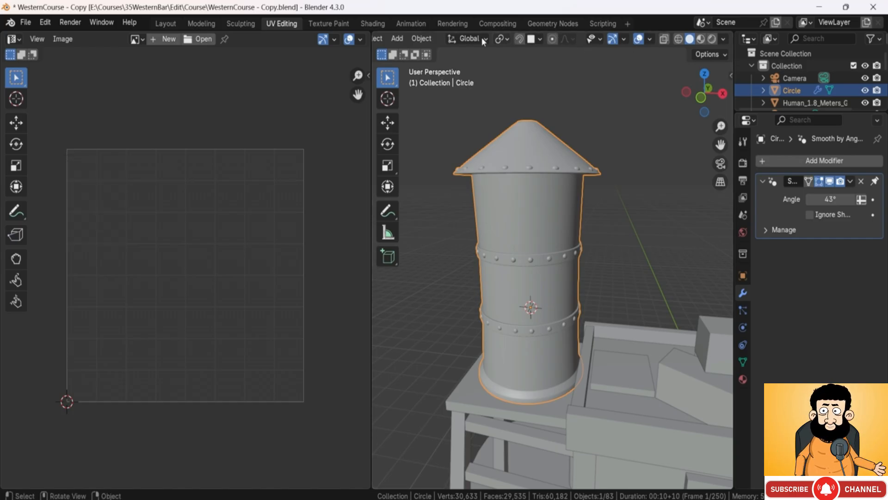
pyautogui.scroll(4, 512, 37)
pyautogui.scroll(-11, 512, 38)
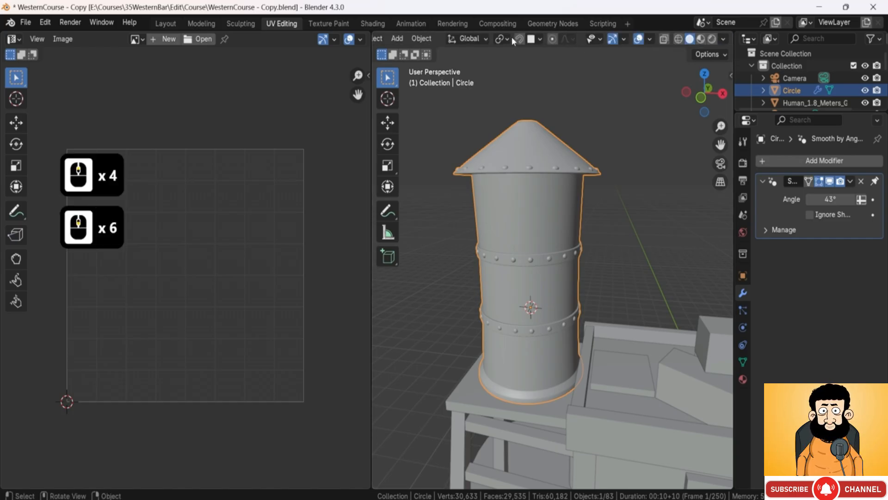
pyautogui.click(701, 39)
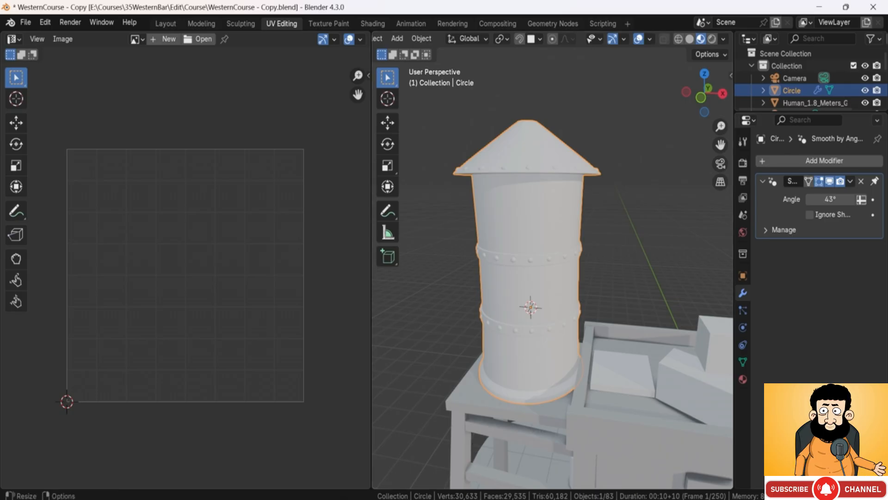
# - Switch to the Resource Pack Blender Items file and examine the metal sample spheres on its board
pyautogui.moveTo(472, 493)
pyautogui.click(511, 467)
pyautogui.scroll(-3, 514, 250)
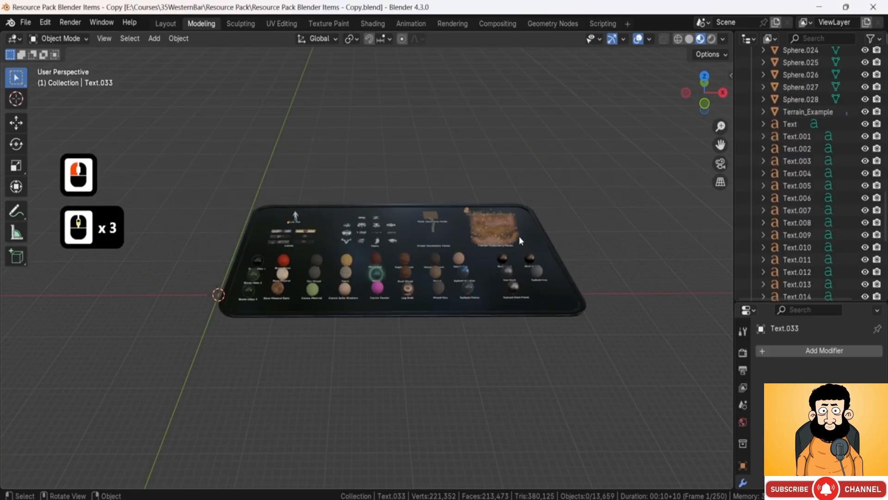
pyautogui.middleClick(521, 234)
pyautogui.scroll(3, 523, 236)
pyautogui.scroll(-1, 626, 277)
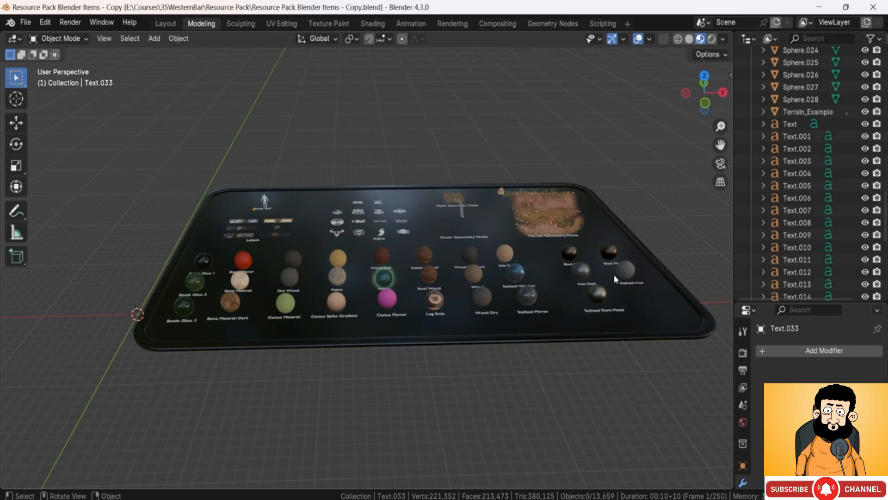
pyautogui.keyDown('shift'); pyautogui.moveTo(629, 264); pyautogui.dragTo(428, 247, button='middle'); pyautogui.keyUp('shift')
pyautogui.scroll(3, 489, 237)
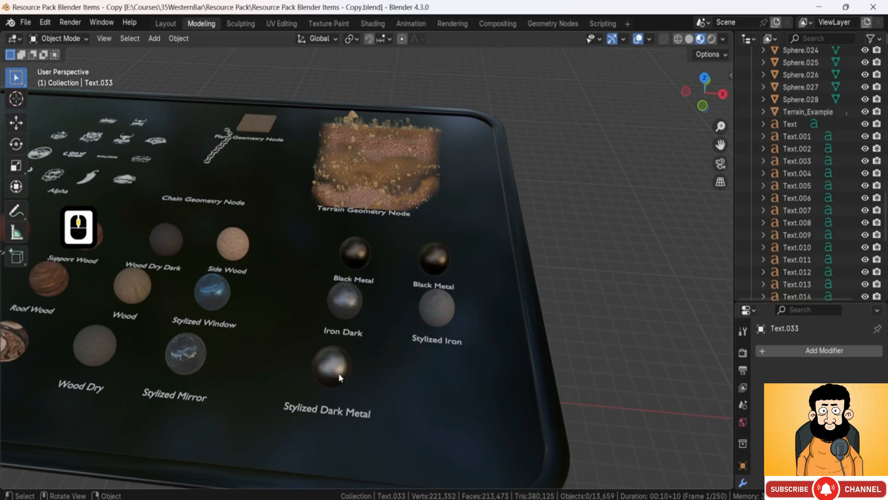
# - Inspect the materials assigned to the Stylized Iron and Stylized Dark Metal sample spheres, widening the properties area to read their names
pyautogui.click(439, 313)
pyautogui.keyDown('shift'); pyautogui.moveTo(440, 316); pyautogui.dragTo(389, 302, button='middle'); pyautogui.keyUp('shift')
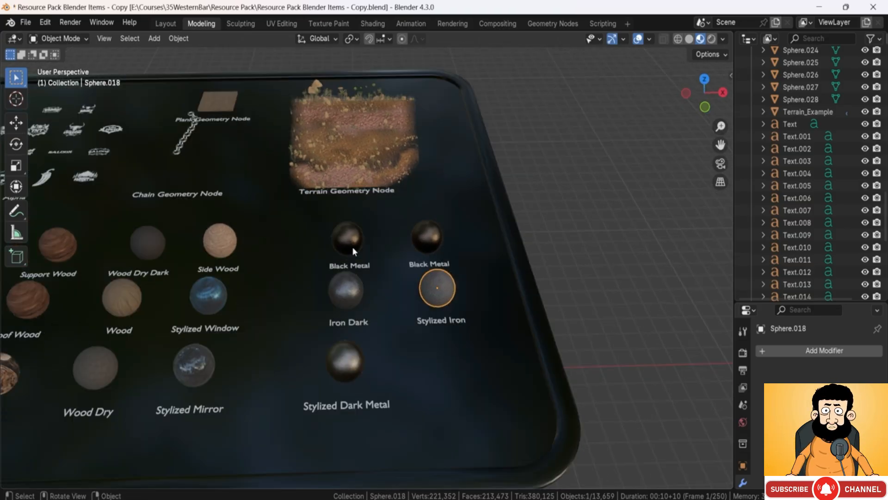
pyautogui.click(355, 359)
pyautogui.click(436, 299)
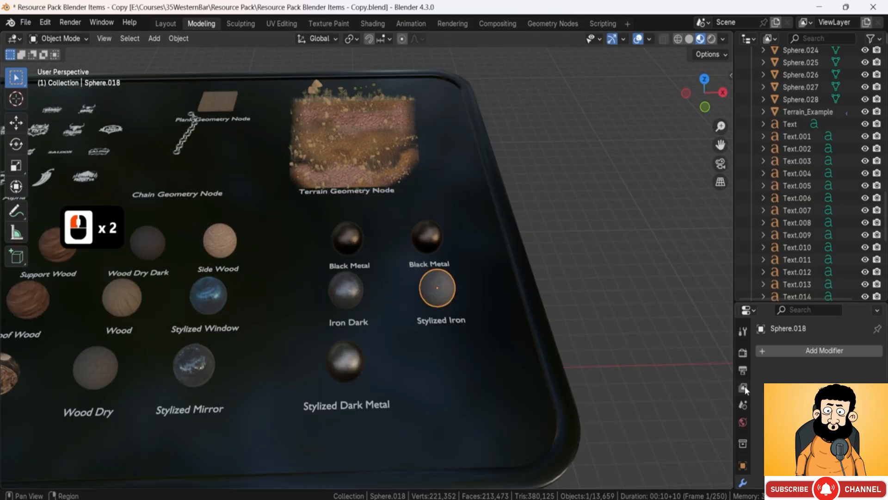
pyautogui.scroll(-5, 745, 393)
pyautogui.click(743, 474)
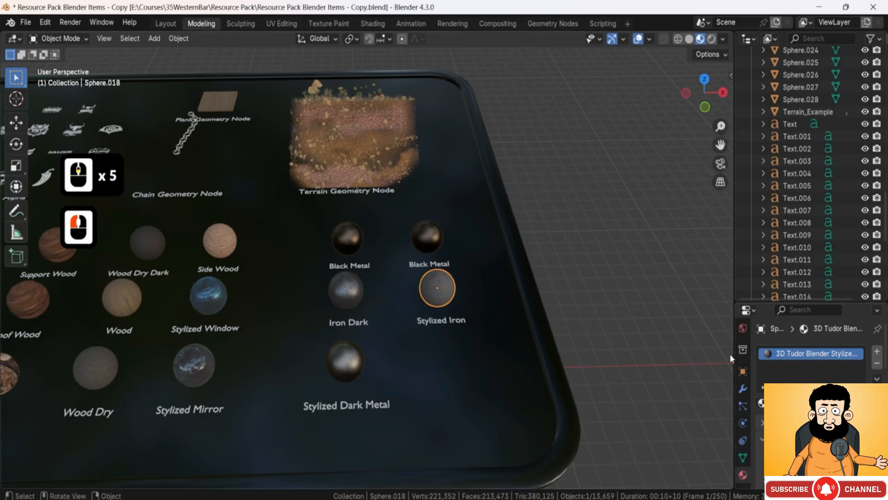
pyautogui.moveTo(735, 355); pyautogui.dragTo(665, 355)
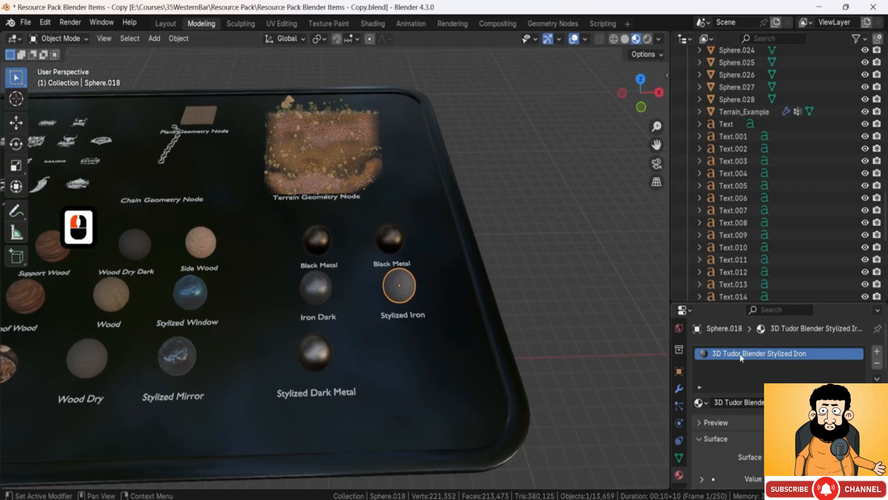
pyautogui.click(314, 352)
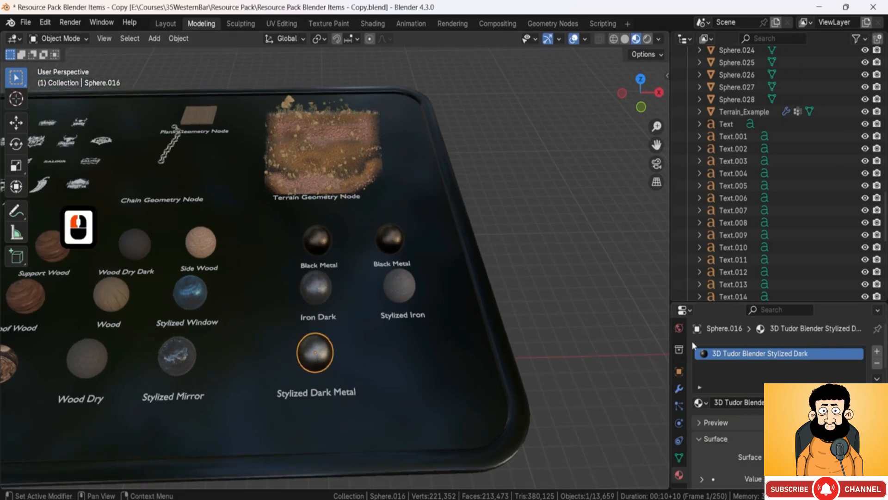
# - Select the Stylized Iron and Stylized Dark Metal sample spheres together
pyautogui.moveTo(344, 284)
pyautogui.mouseDown(button='middle')
pyautogui.moveTo(335, 284)
pyautogui.moveTo(343, 279)
pyautogui.mouseUp(button='middle')
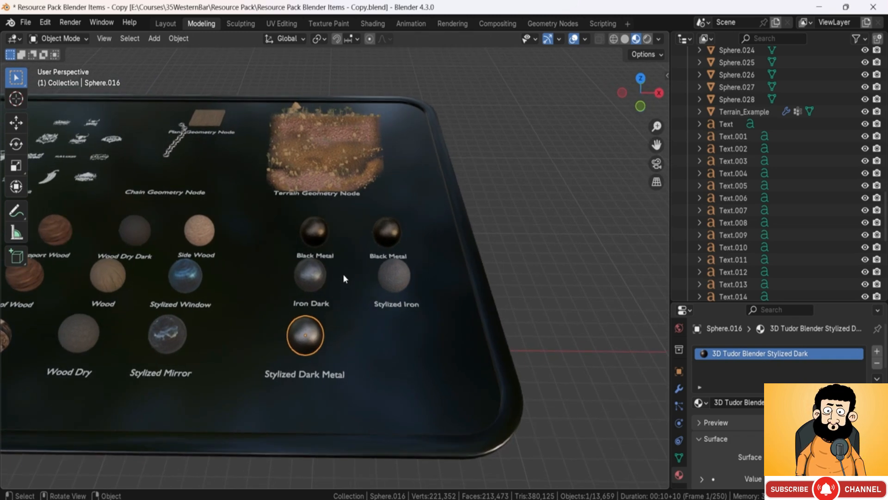
pyautogui.click(382, 279)
pyautogui.keyDown('shift'); pyautogui.click(321, 324); pyautogui.keyUp('shift')
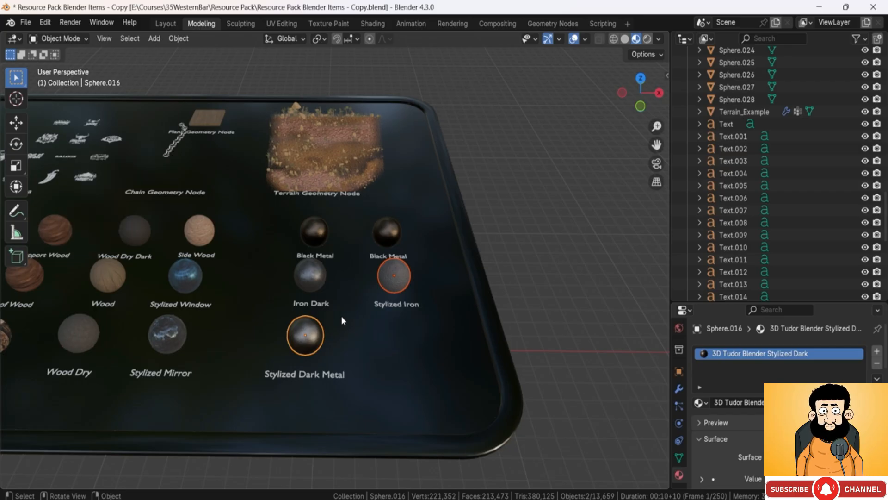
# - Select the whole resource pack board with all its items and copy them
pyautogui.scroll(-5, 423, 301)
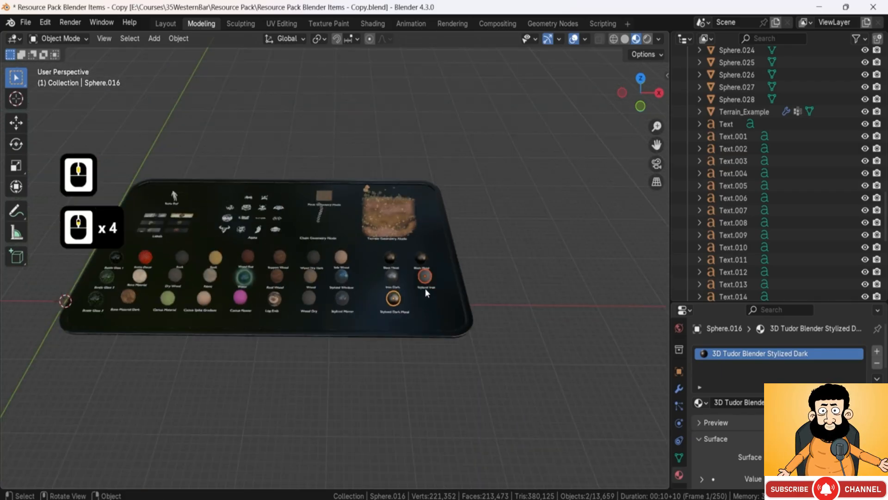
pyautogui.keyDown('shift'); pyautogui.moveTo(283, 223); pyautogui.dragTo(342, 226, button='middle'); pyautogui.keyUp('shift')
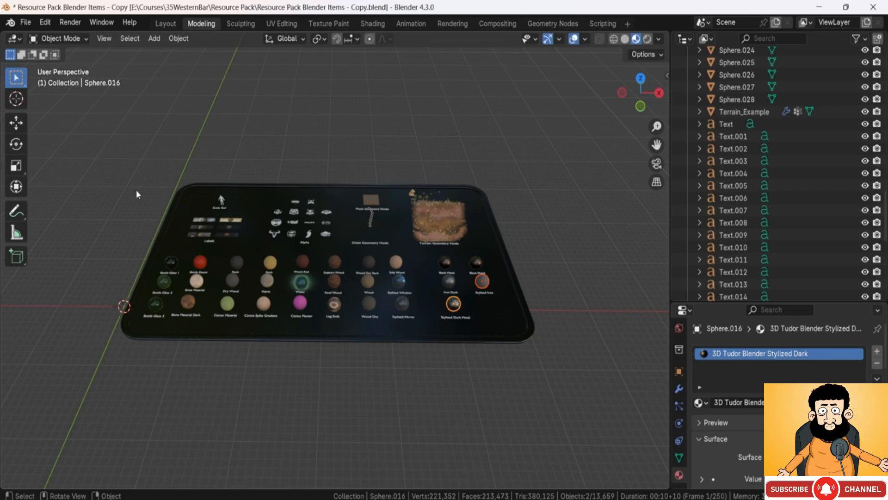
pyautogui.click(137, 172)
pyautogui.moveTo(84, 110); pyautogui.dragTo(620, 426)
pyautogui.hotkey('ctrl', 'c')
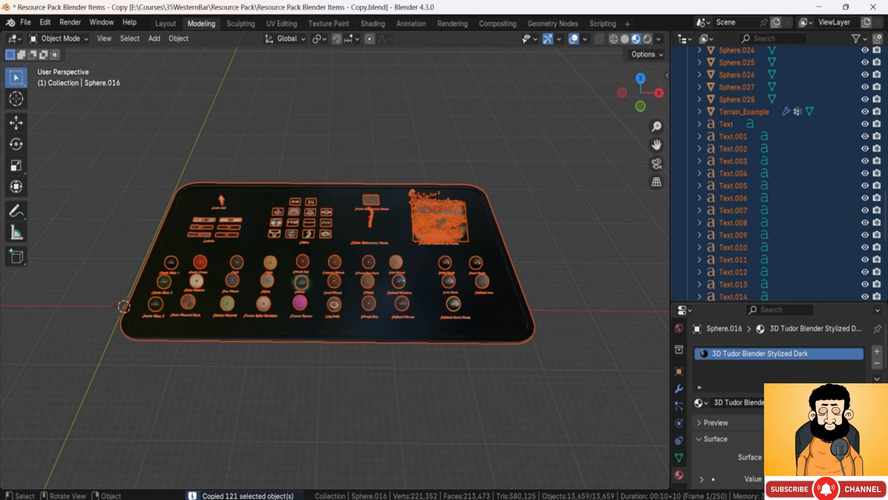
# - Switch back to the WesternCourse file, clear the selection and paste the copied resource pack objects into the scene
pyautogui.click(407, 442)
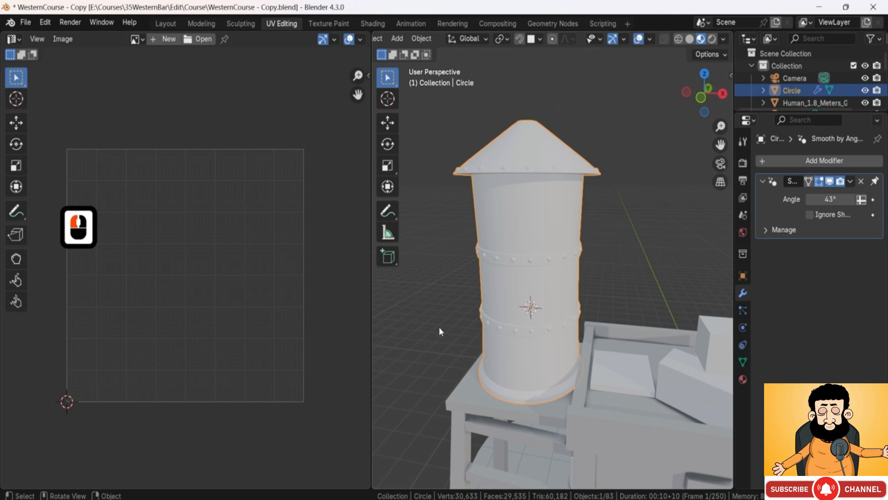
pyautogui.scroll(-10, 442, 325)
pyautogui.click(547, 389)
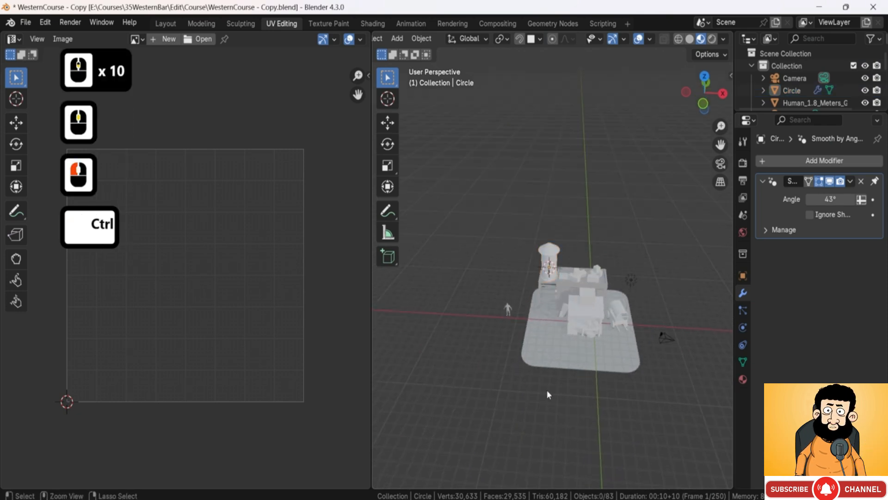
pyautogui.hotkey('ctrl', 'v')
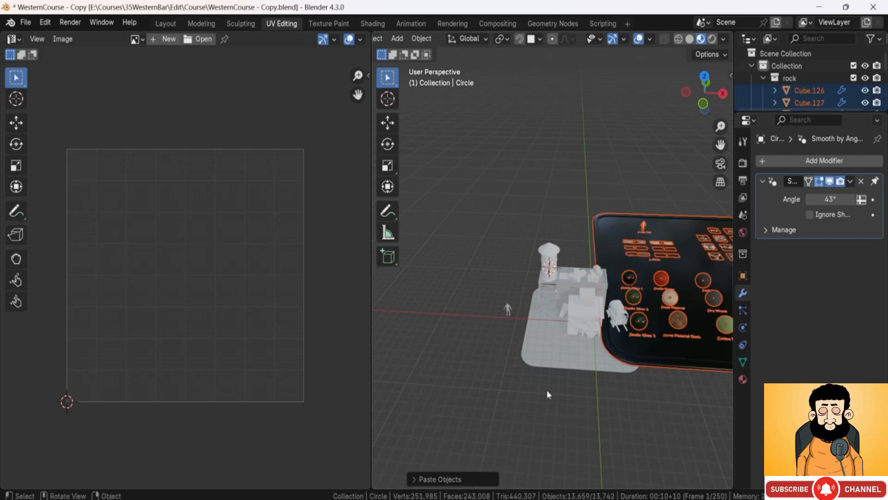
# - Move the pasted resource pack objects 50 m along the global X axis, away from the building
pyautogui.scroll(3, 531, 323)
pyautogui.keyDown('shift'); pyautogui.moveTo(532, 323); pyautogui.dragTo(536, 259, button='middle'); pyautogui.keyUp('shift')
pyautogui.scroll(-5, 557, 244)
pyautogui.scroll(2, 535, 259)
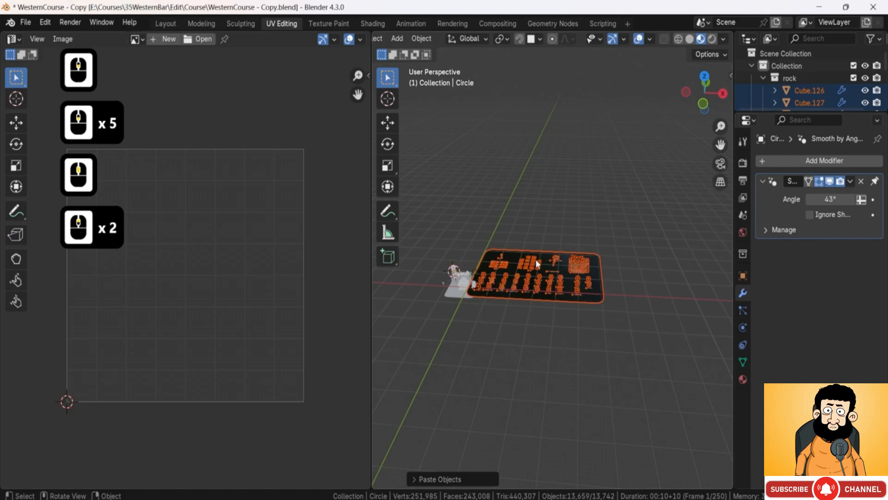
pyautogui.write('gx50')
pyautogui.press('Return')
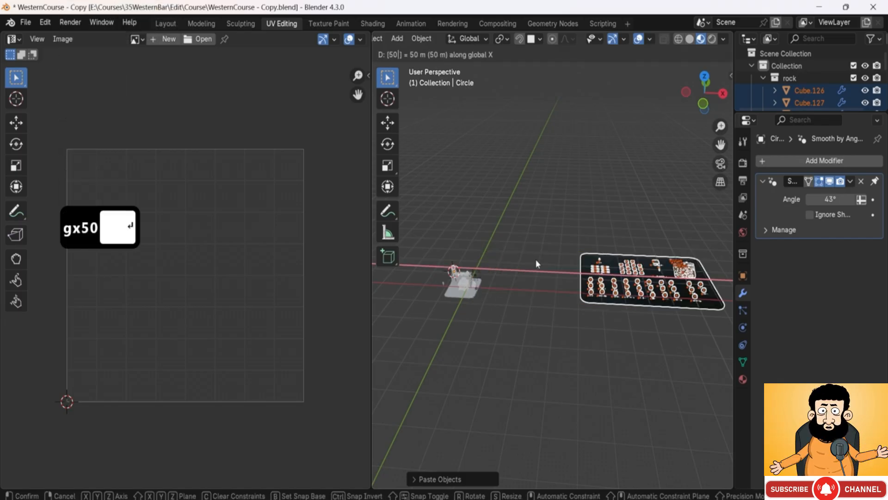
# - Deselect the pasted objects and enlarge the Outliner to show more of the collections
pyautogui.scroll(3, 590, 298)
pyautogui.keyDown('shift'); pyautogui.moveTo(546, 284); pyautogui.dragTo(520, 274, button='middle'); pyautogui.keyUp('shift')
pyautogui.moveTo(521, 274); pyautogui.dragTo(584, 239, button='middle')
pyautogui.click(516, 339)
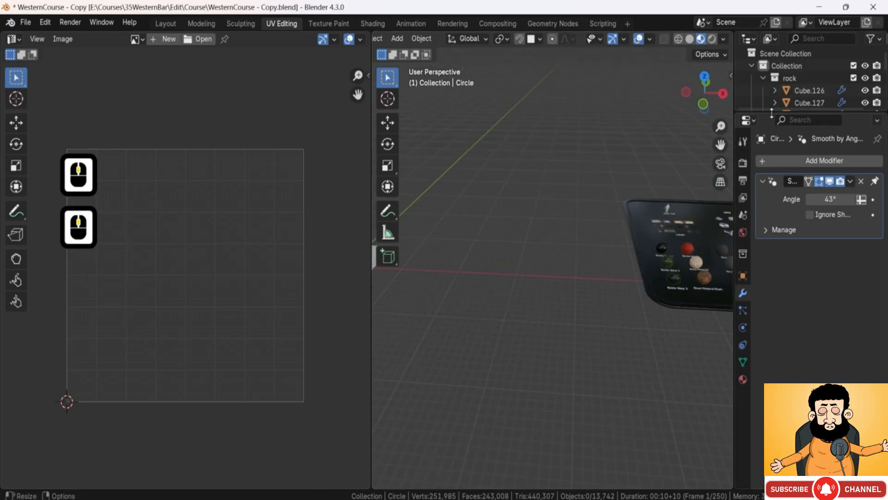
pyautogui.moveTo(773, 112); pyautogui.dragTo(774, 191)
# - Select the Iron Dark and Stylized Iron sample spheres on the pasted board
pyautogui.keyDown('shift'); pyautogui.moveTo(604, 246); pyautogui.dragTo(587, 264, button='middle'); pyautogui.keyUp('shift')
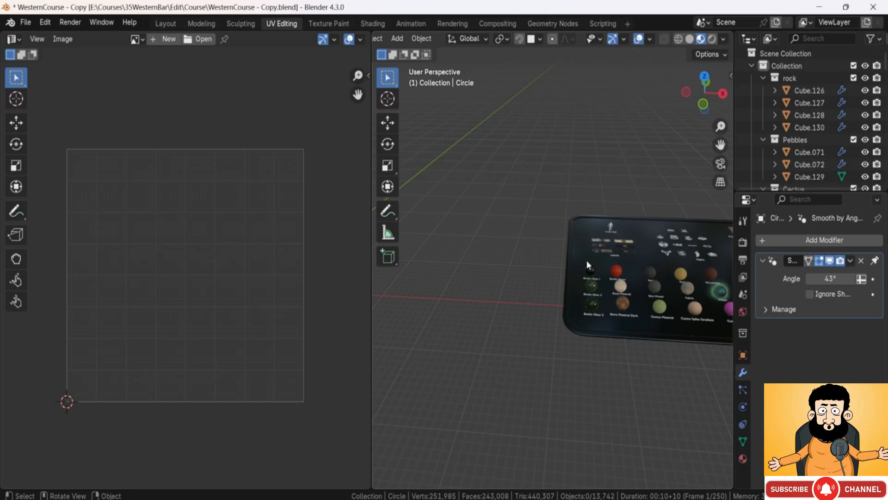
pyautogui.keyDown('shift'); pyautogui.moveTo(642, 275); pyautogui.dragTo(503, 259, button='middle'); pyautogui.keyUp('shift')
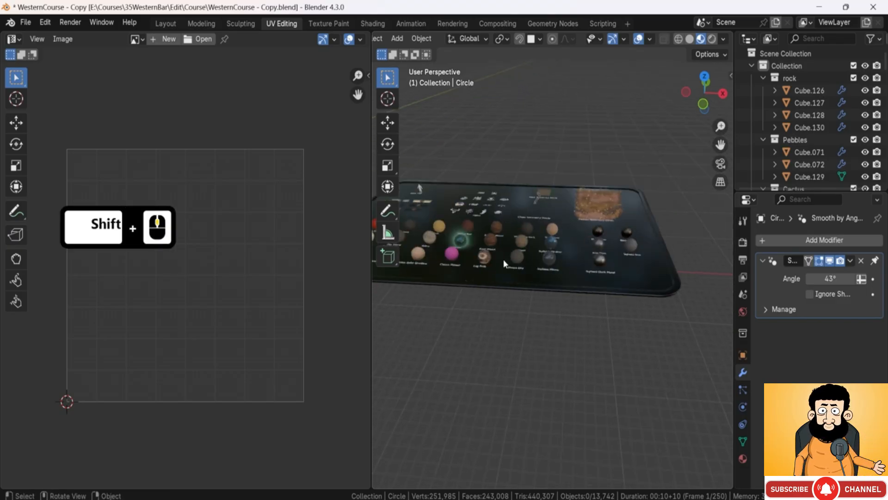
pyautogui.scroll(3, 504, 259)
pyautogui.keyDown('shift'); pyautogui.moveTo(576, 238); pyautogui.dragTo(514, 246, button='middle'); pyautogui.keyUp('shift')
pyautogui.click(511, 246)
pyautogui.keyDown('shift'); pyautogui.click(584, 243); pyautogui.keyUp('shift')
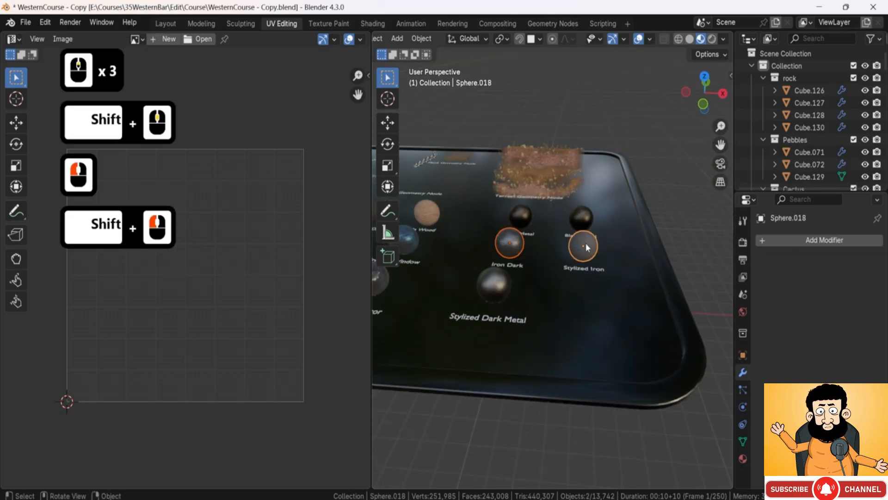
# - Box-select the pasted resource board with its items and clear the selection
pyautogui.scroll(-4, 543, 268)
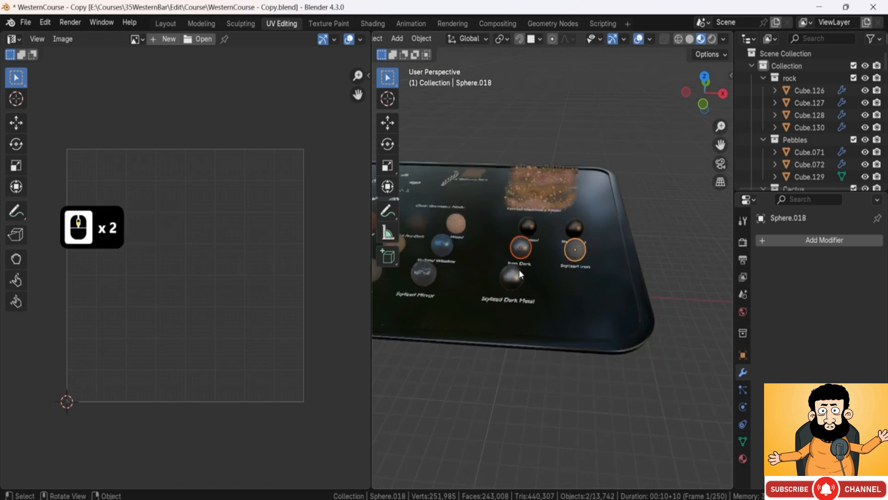
pyautogui.scroll(-2, 462, 265)
pyautogui.moveTo(526, 217); pyautogui.dragTo(621, 215, button='middle')
pyautogui.moveTo(630, 175); pyautogui.dragTo(378, 342)
pyautogui.click(442, 352)
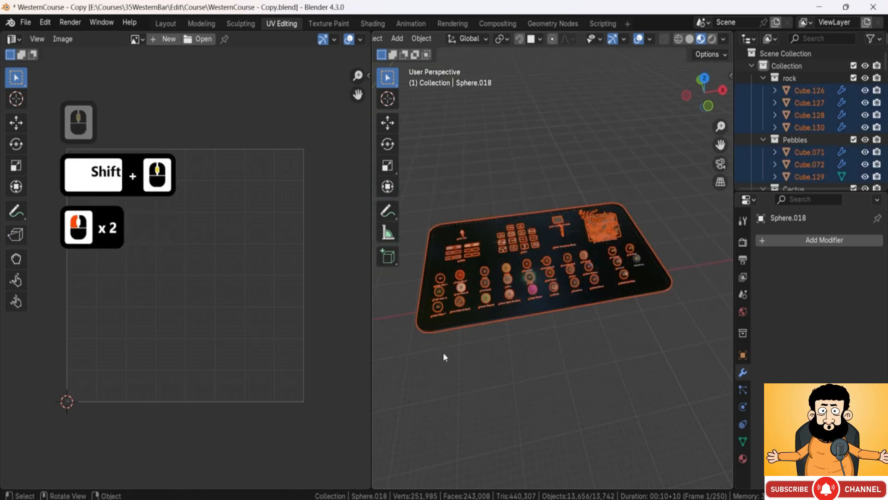
# - Select the water tower and show the settings of its assigned material
pyautogui.keyDown('shift'); pyautogui.moveTo(385, 326); pyautogui.dragTo(555, 284, button='middle'); pyautogui.keyUp('shift')
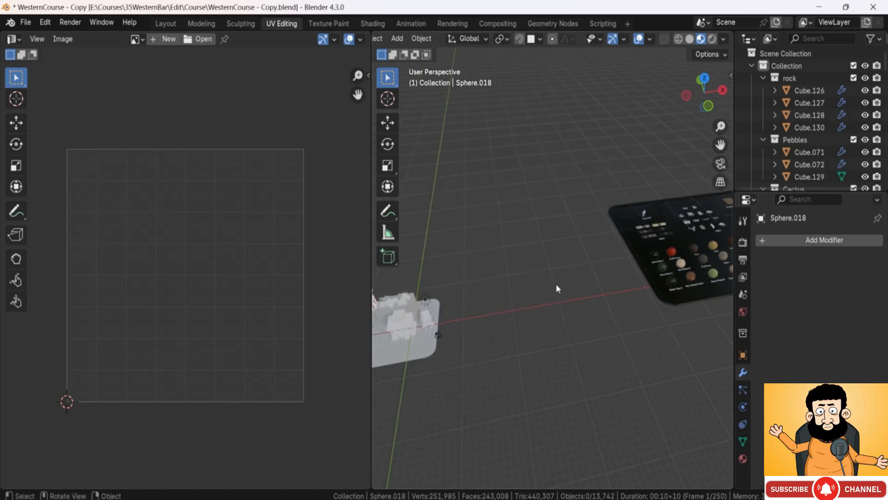
pyautogui.keyDown('shift'); pyautogui.moveTo(497, 401); pyautogui.dragTo(523, 263, button='middle'); pyautogui.keyUp('shift')
pyautogui.scroll(2, 519, 313)
pyautogui.click(522, 263)
pyautogui.scroll(2, 539, 268)
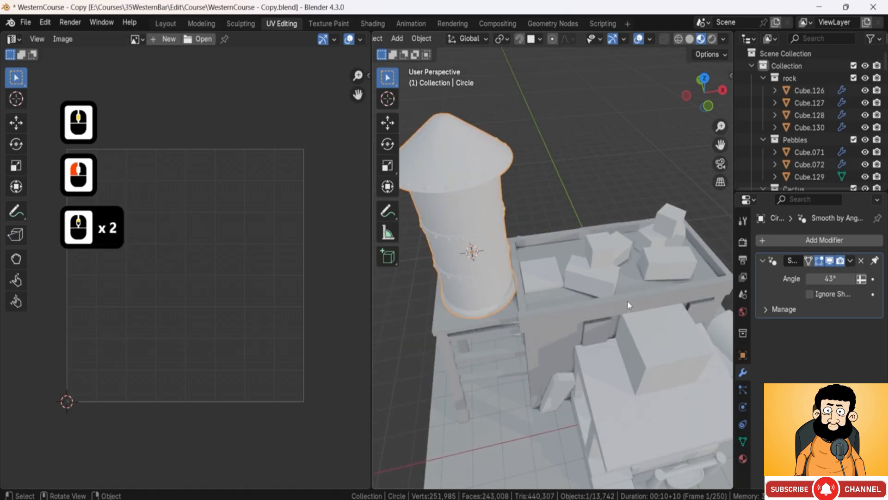
pyautogui.click(744, 458)
pyautogui.click(800, 289)
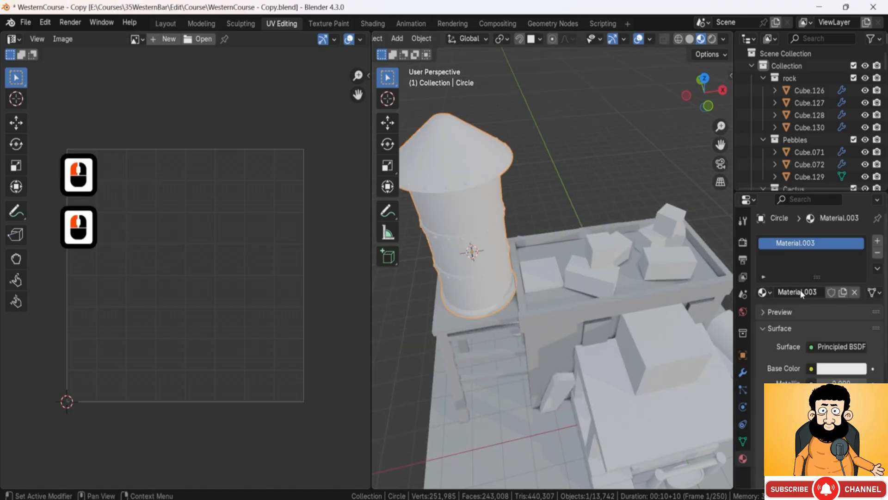
# - Assign the existing 3D Tudor Blender Stylized Iron material to the water tower in place of Material.003
pyautogui.click(762, 292)
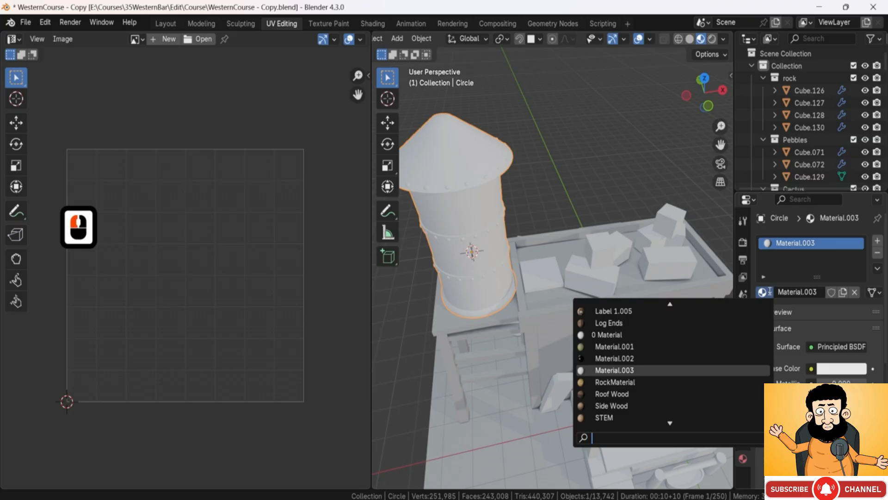
pyautogui.scroll(5, 670, 363)
pyautogui.write('iron')
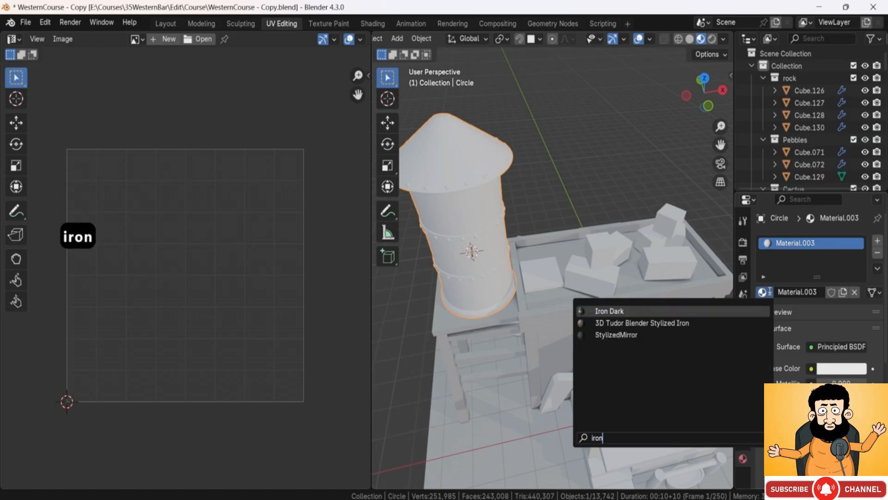
pyautogui.click(682, 324)
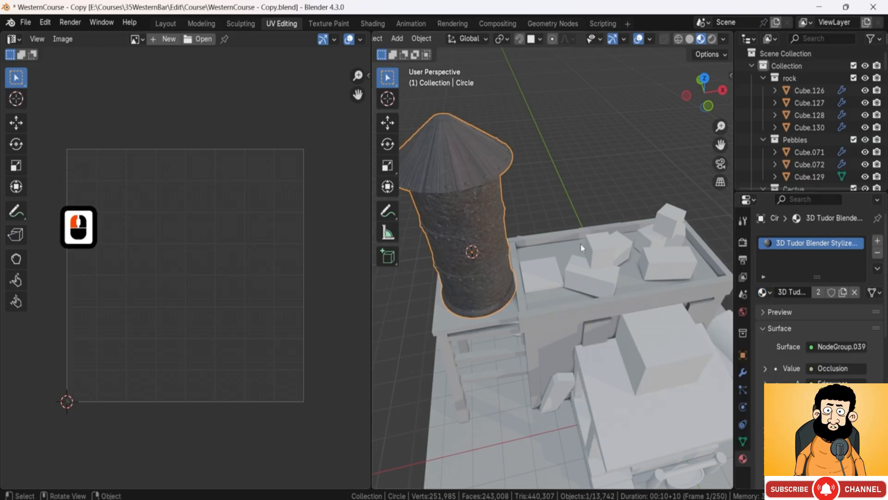
pyautogui.scroll(2, 499, 198)
pyautogui.keyDown('shift'); pyautogui.moveTo(498, 198); pyautogui.dragTo(537, 212, button='middle'); pyautogui.keyUp('shift')
pyautogui.scroll(-2, 537, 213)
pyautogui.press('KP_Decimal')
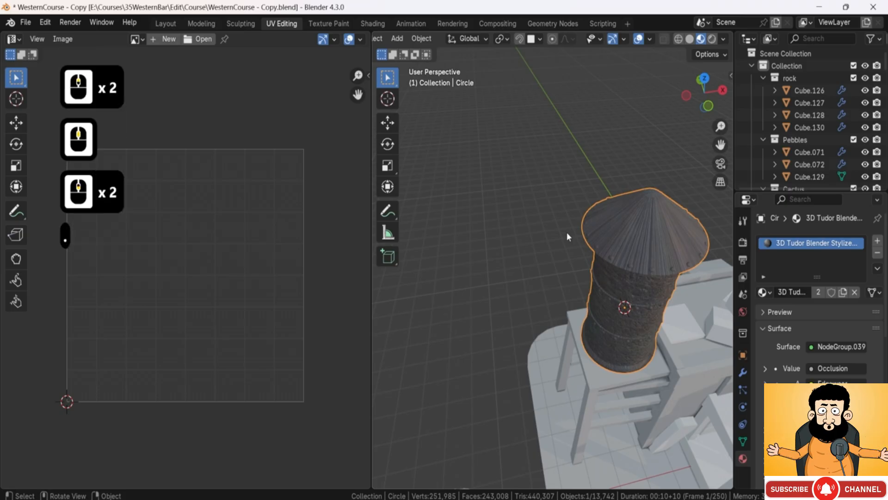
pyautogui.moveTo(495, 303)
pyautogui.mouseDown(button='middle')
pyautogui.moveTo(501, 240)
pyautogui.moveTo(481, 236)
pyautogui.moveTo(526, 255)
pyautogui.moveTo(528, 245)
pyautogui.moveTo(550, 289)
pyautogui.mouseUp(button='middle')
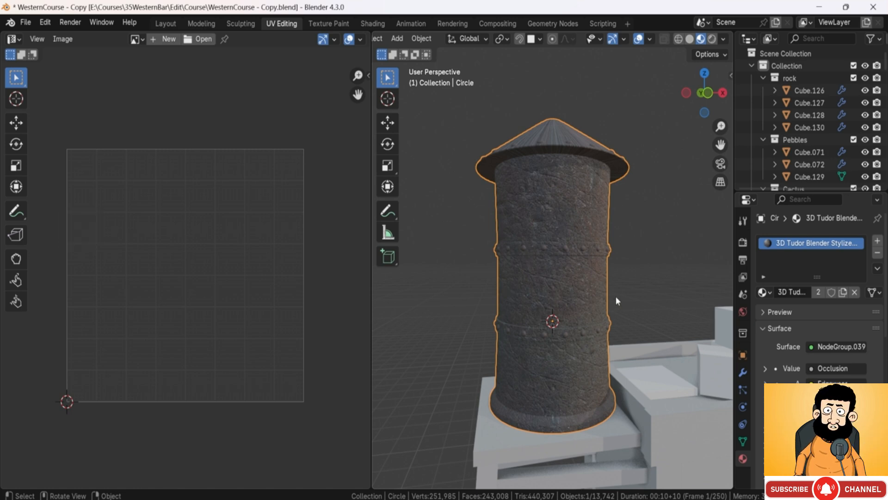
pyautogui.press('F8')
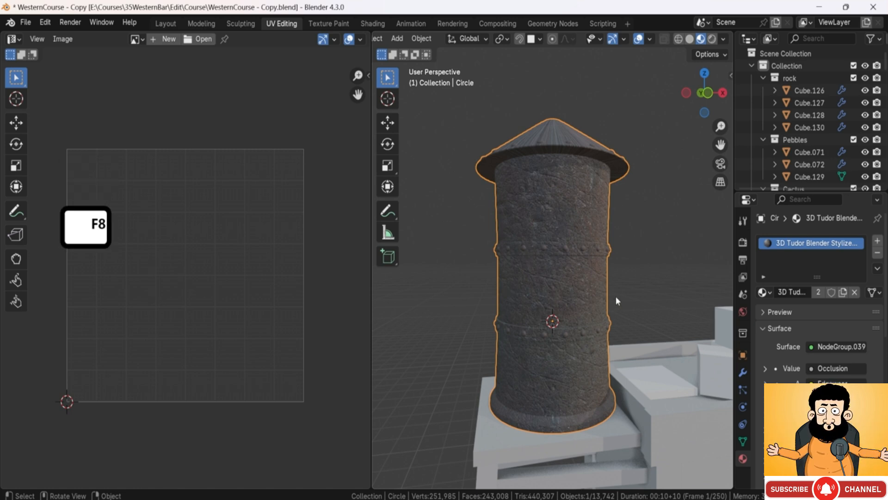
# - Save the project, enable automatic packing of external resources, and save the file again
pyautogui.keyDown('shift'); pyautogui.moveTo(615, 301); pyautogui.dragTo(532, 259, button='middle'); pyautogui.keyUp('shift')
pyautogui.hotkey('ctrl', 's')
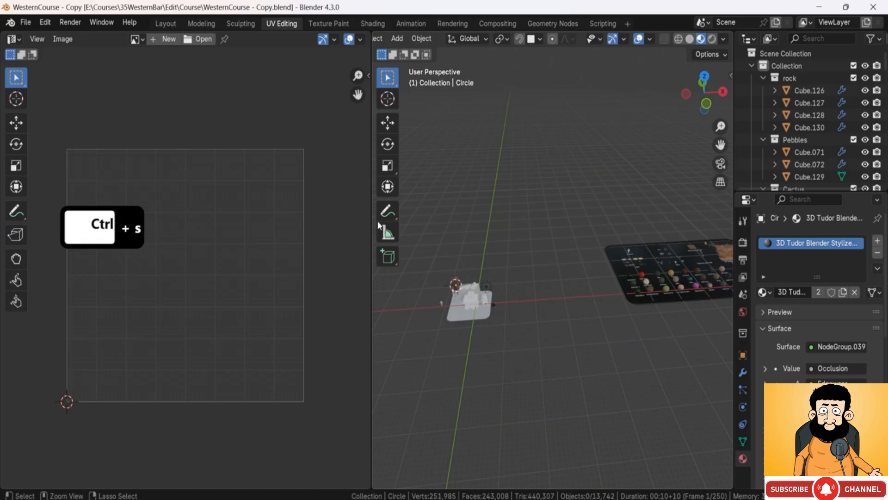
pyautogui.click(26, 22)
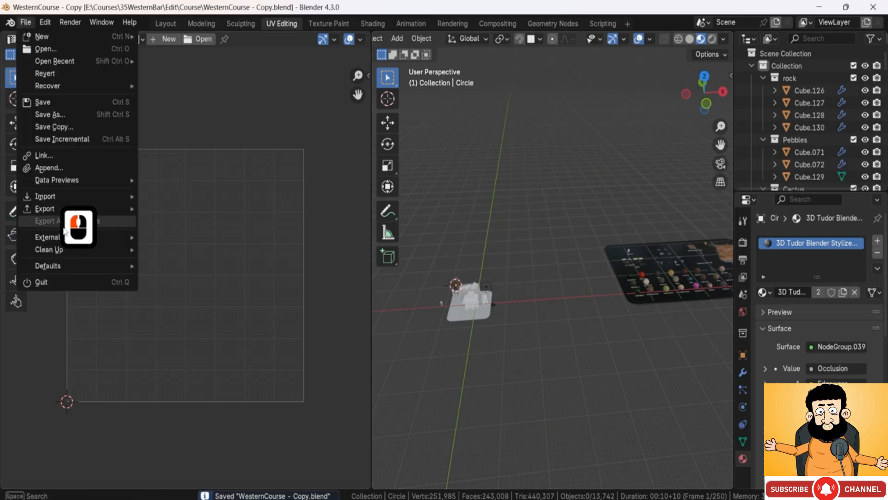
pyautogui.moveTo(71, 238)
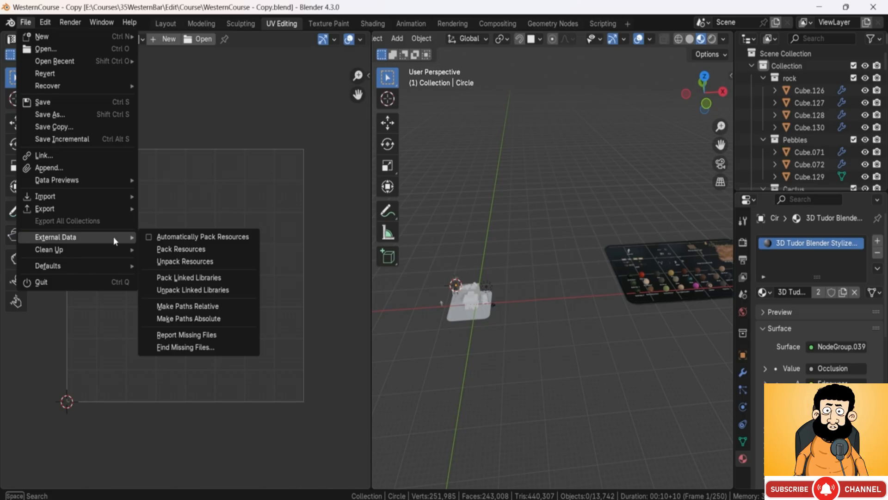
pyautogui.click(194, 237)
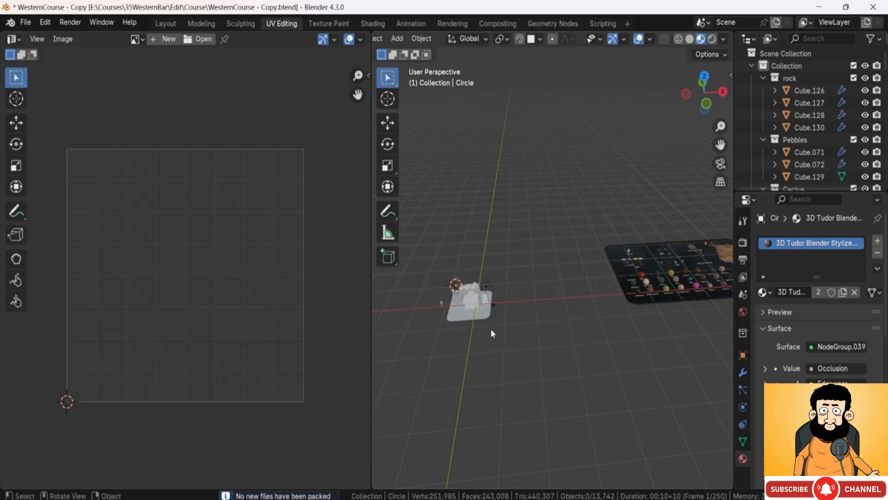
pyautogui.hotkey('ctrl', 's')
# - Select the water tower and enter Edit Mode to show its full UV layout over the concrete texture
pyautogui.scroll(6, 437, 358)
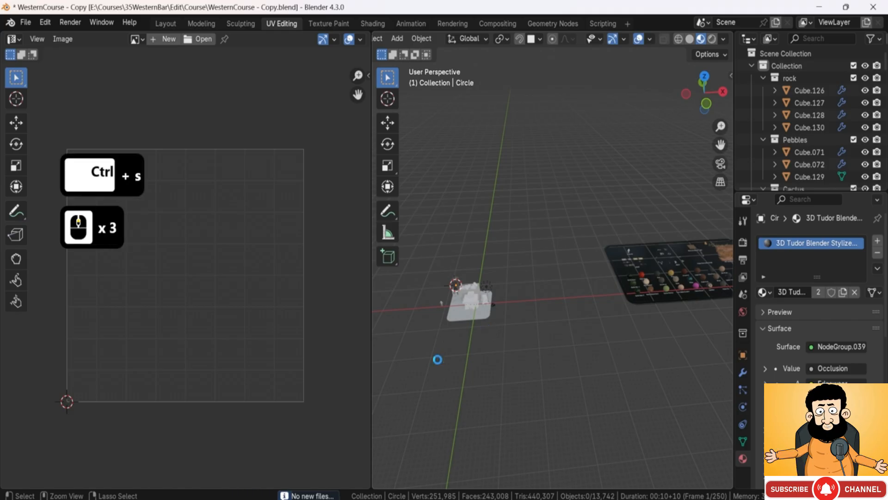
pyautogui.moveTo(436, 364); pyautogui.dragTo(660, 282, button='middle')
pyautogui.scroll(4, 660, 281)
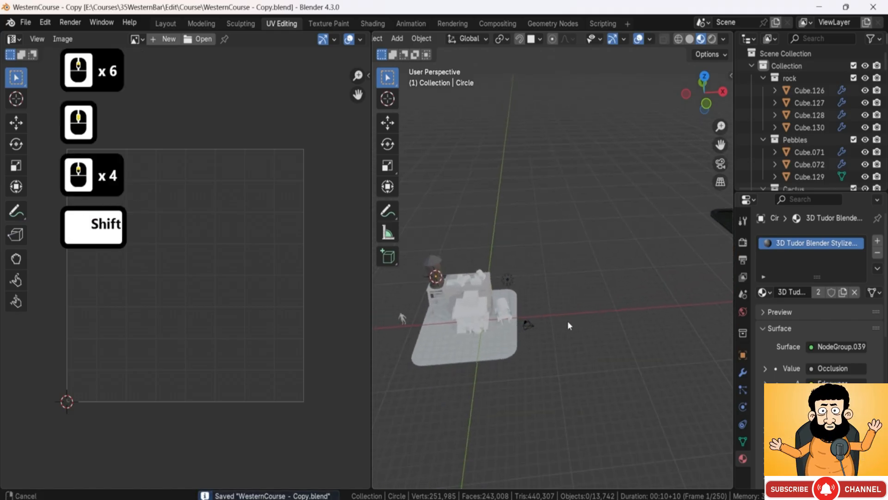
pyautogui.keyDown('shift'); pyautogui.moveTo(569, 323); pyautogui.dragTo(471, 258, button='middle'); pyautogui.keyUp('shift')
pyautogui.click(474, 261)
pyautogui.press('KP_Decimal')
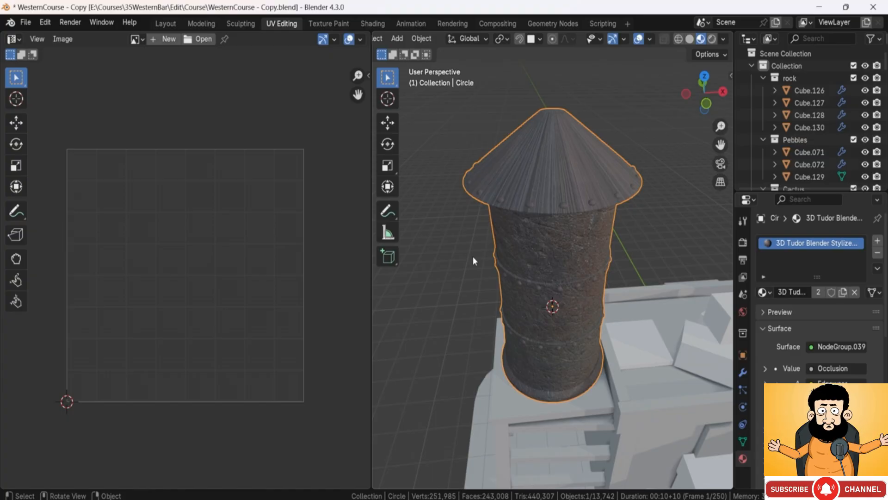
pyautogui.press('Tab')
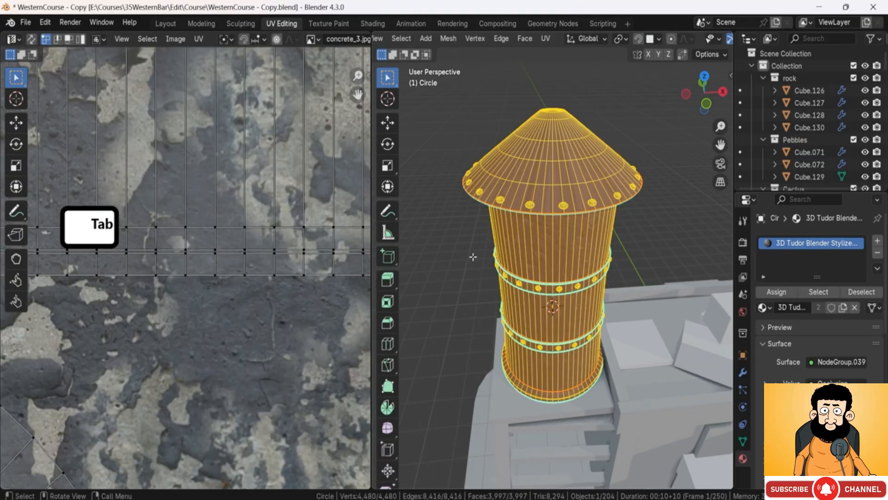
pyautogui.scroll(-8, 165, 256)
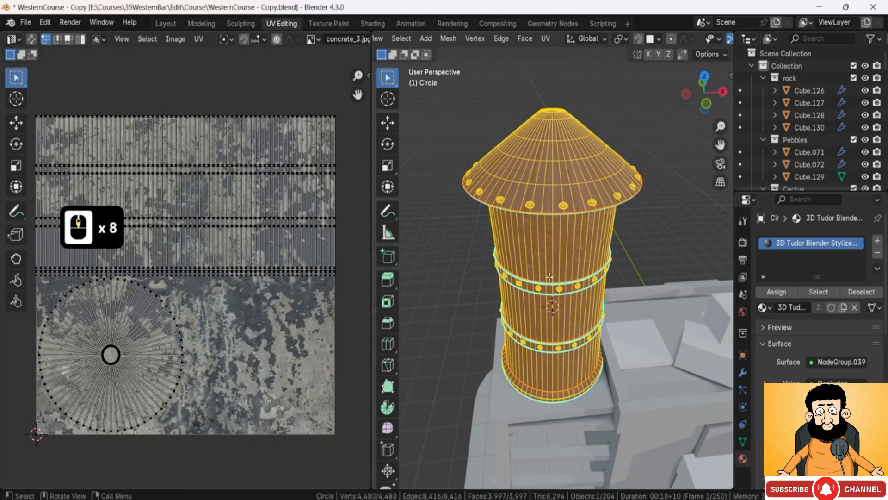
# - Deselect the whole tower mesh and turn on UV Sync Selection in the UV editor
pyautogui.press('a')
pyautogui.press('a')
pyautogui.press('a')
pyautogui.press('a')
pyautogui.press('a')
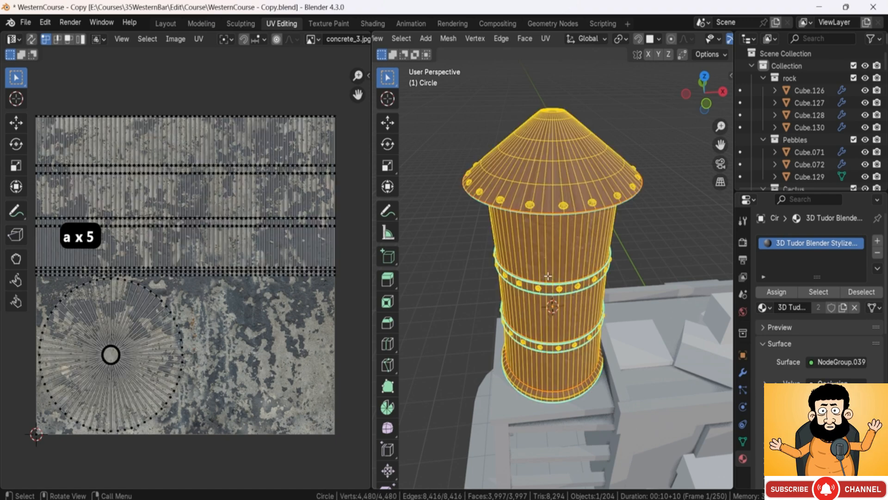
pyautogui.hotkey('alt', 'a')
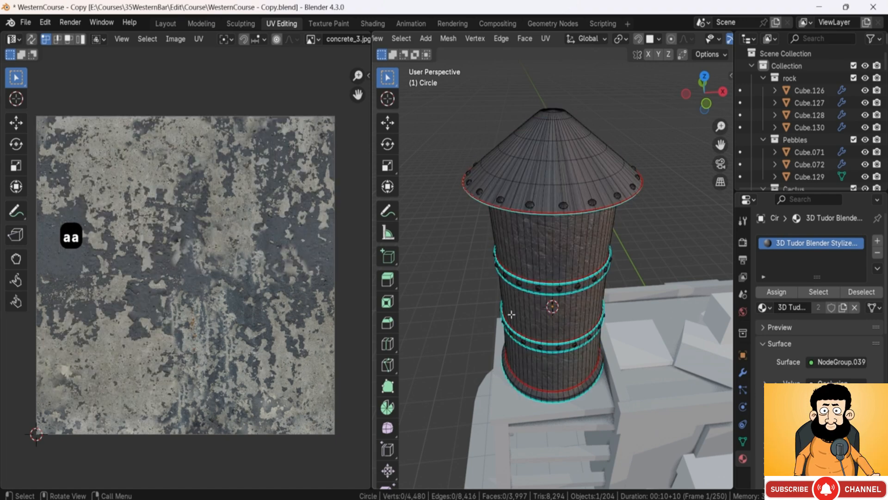
pyautogui.moveTo(511, 314); pyautogui.dragTo(538, 215, button='middle')
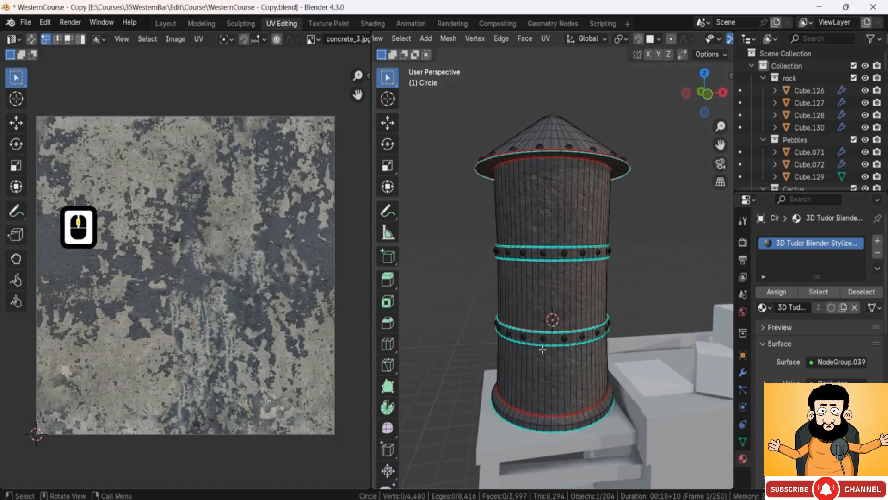
pyautogui.click(31, 39)
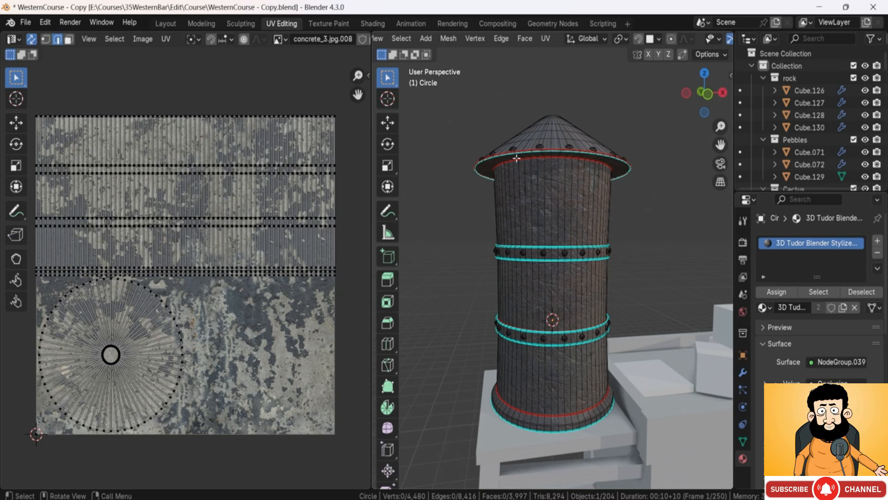
# - Switch to face selection and box-select the front faces of the tower's upper wall section
pyautogui.scroll(-8, 516, 38)
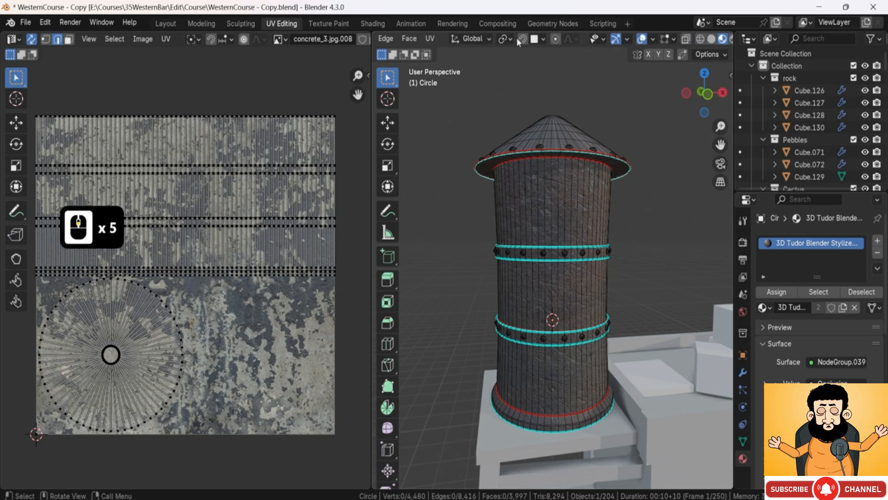
pyautogui.scroll(4, 516, 38)
pyautogui.scroll(8, 517, 37)
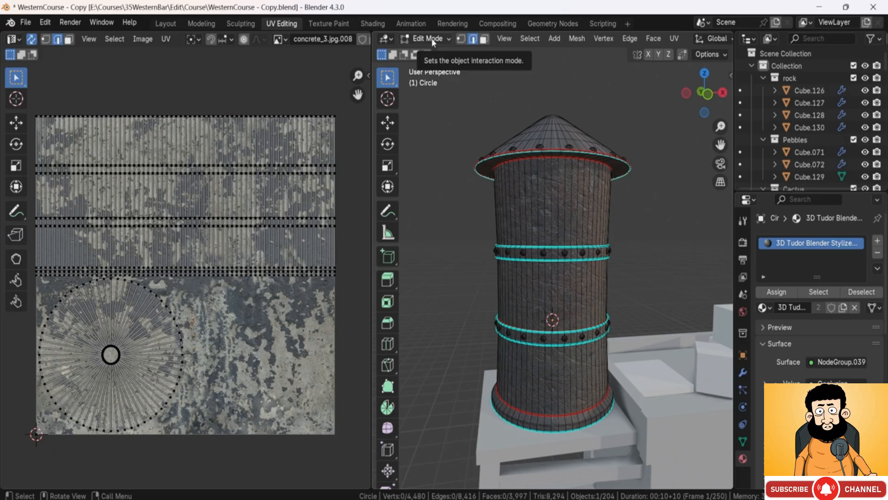
pyautogui.click(548, 221)
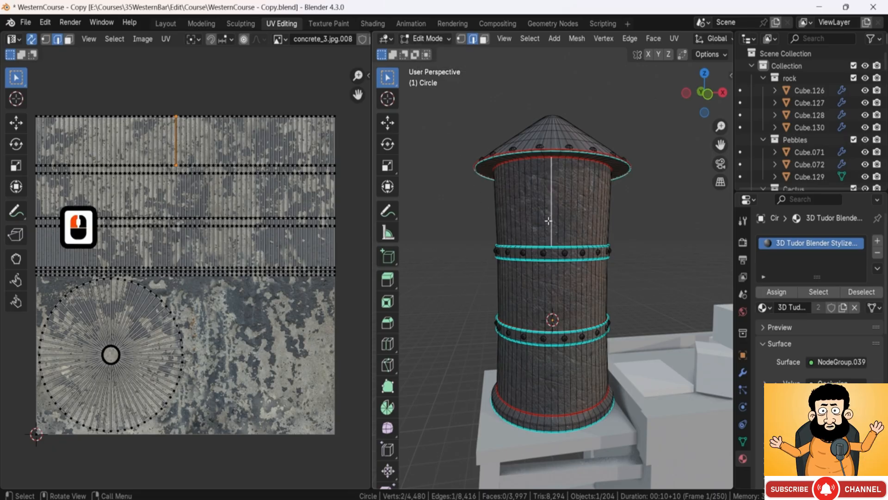
pyautogui.press('3')
pyautogui.moveTo(513, 198); pyautogui.dragTo(593, 222)
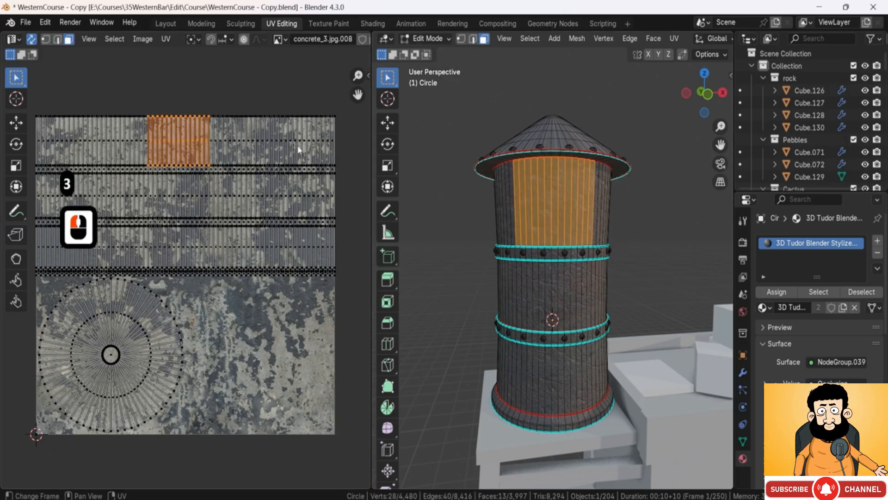
# - Examine where the selected upper wall faces lie in the UV layout and how the iron texture appears on them
pyautogui.scroll(3, 172, 116)
pyautogui.moveTo(172, 116); pyautogui.dragTo(198, 169, button='middle')
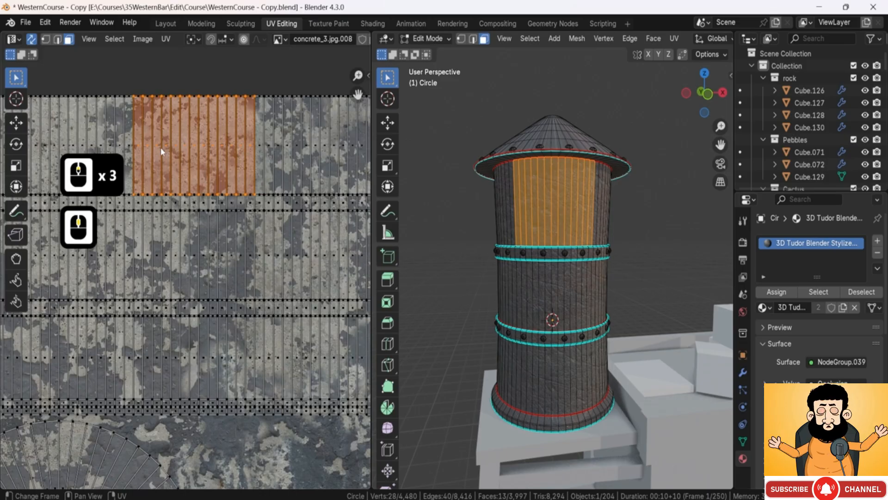
pyautogui.scroll(-2, 87, 89)
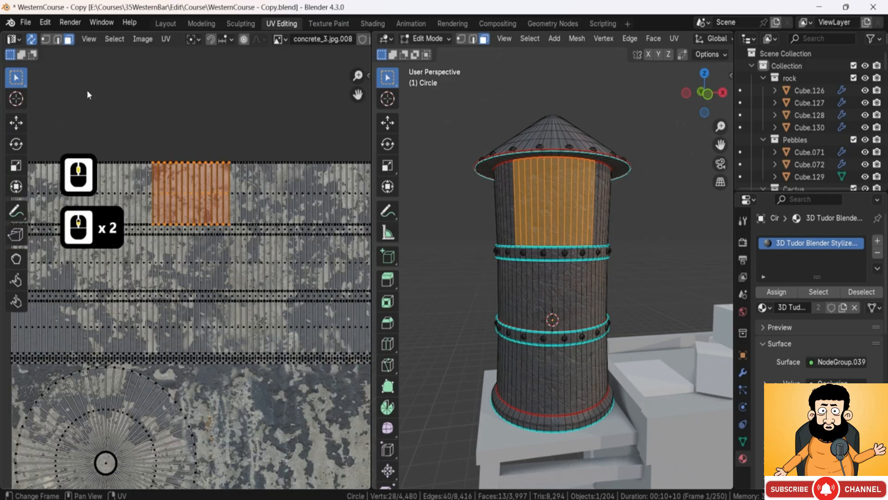
pyautogui.click(32, 41)
pyautogui.moveTo(584, 290); pyautogui.dragTo(563, 306, button='middle')
pyautogui.scroll(1, 562, 306)
pyautogui.keyDown('shift'); pyautogui.moveTo(561, 274); pyautogui.dragTo(555, 260, button='middle'); pyautogui.keyUp('shift')
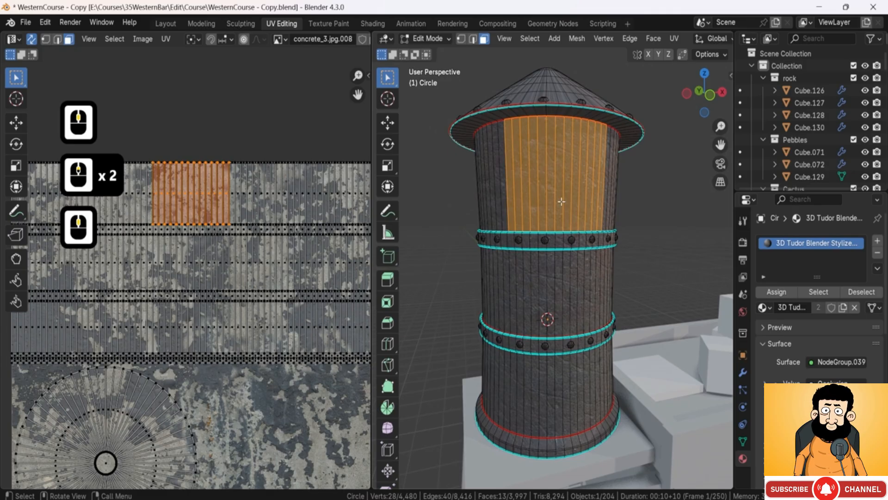
pyautogui.moveTo(561, 202); pyautogui.dragTo(582, 215, button='middle')
pyautogui.scroll(1, 563, 216)
pyautogui.scroll(2, 582, 214)
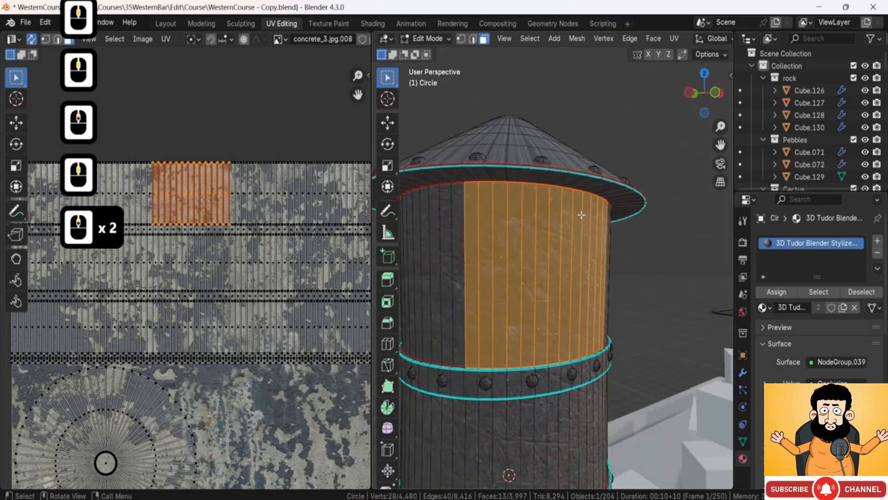
pyautogui.scroll(-4, 581, 216)
pyautogui.moveTo(566, 298); pyautogui.dragTo(551, 255, button='middle')
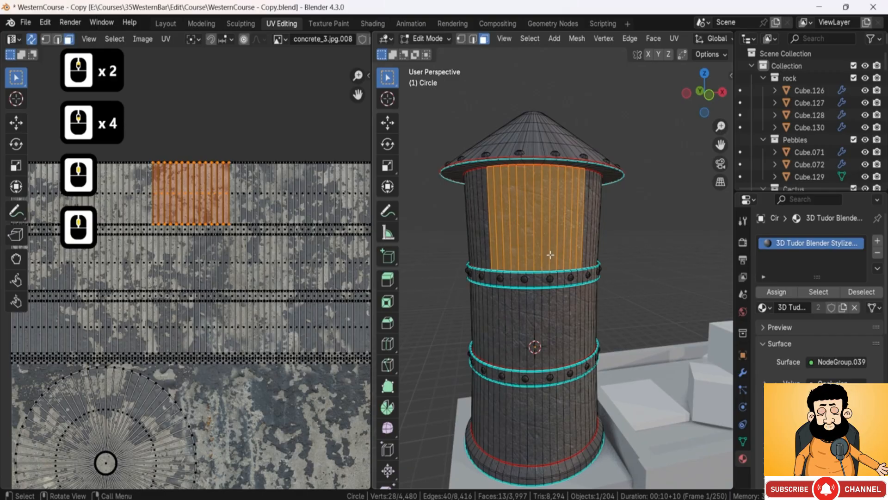
# - Select the entire water tower mesh and unwrap it with the Minimum Stretch method
pyautogui.press('a')
pyautogui.press('u')
pyautogui.moveTo(551, 256)
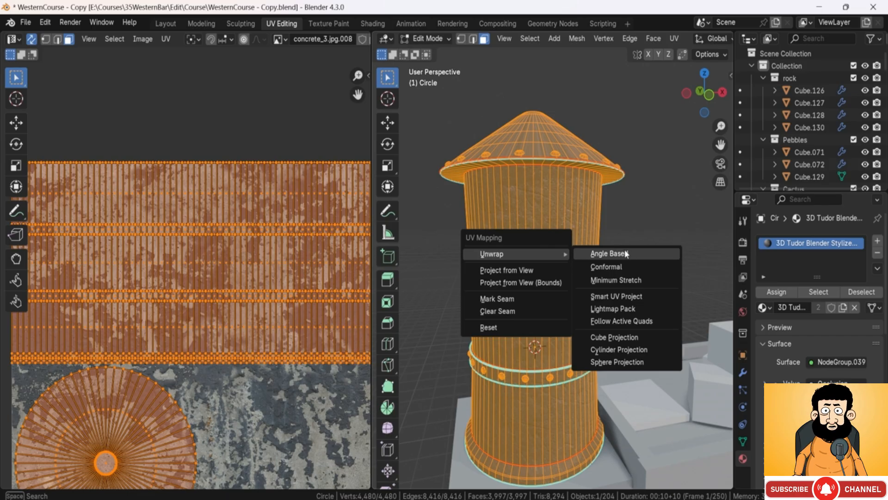
pyautogui.click(617, 281)
pyautogui.scroll(-3, 268, 305)
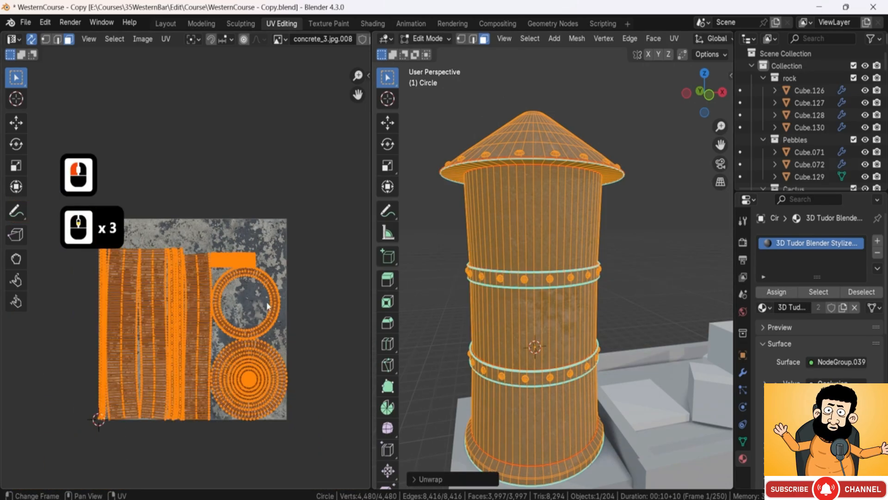
pyautogui.moveTo(268, 306); pyautogui.dragTo(251, 298, button='middle')
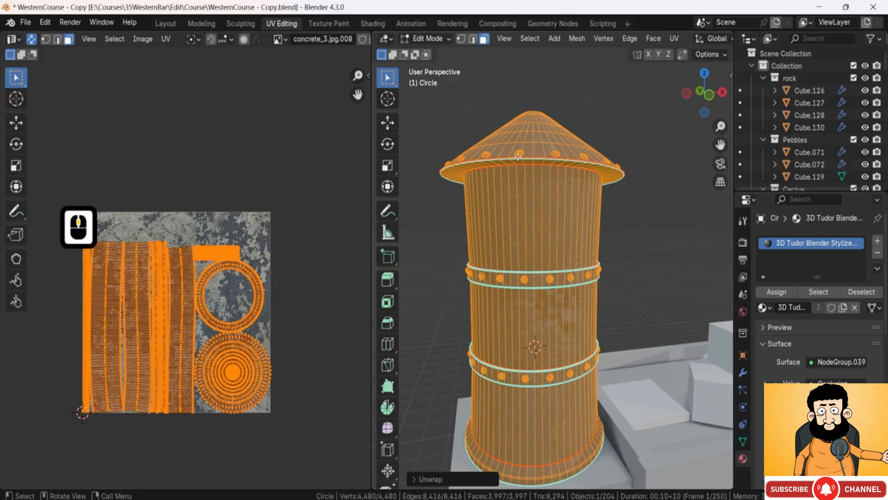
# - Pick faces in the circular, ring-shaped and strip UV islands to check which parts of the tower they belong to
pyautogui.scroll(4, 196, 312)
pyautogui.moveTo(195, 312); pyautogui.dragTo(229, 221, button='middle')
pyautogui.scroll(-3, 229, 221)
pyautogui.moveTo(222, 277); pyautogui.dragTo(233, 356, button='middle')
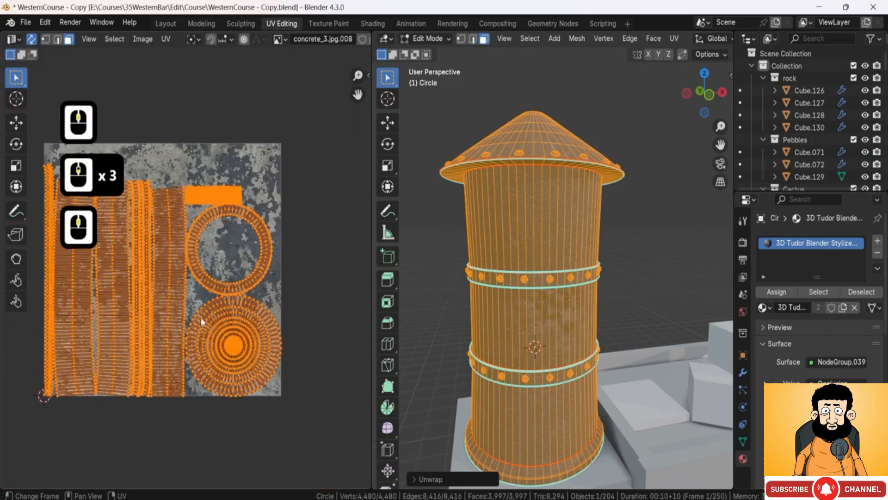
pyautogui.scroll(2, 159, 294)
pyautogui.click(245, 387)
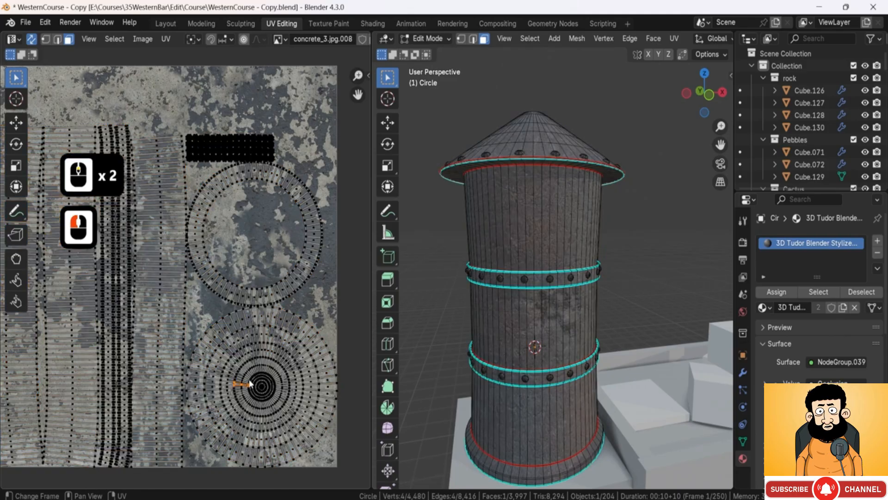
pyautogui.press('l')
pyautogui.click(298, 290)
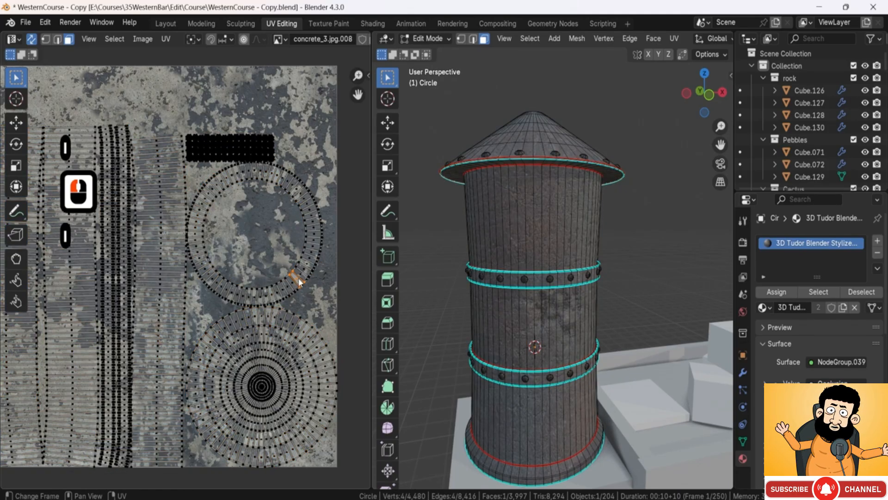
pyautogui.press('l')
pyautogui.scroll(2, 574, 231)
pyautogui.moveTo(574, 232); pyautogui.dragTo(588, 163, button='middle')
pyautogui.click(147, 321)
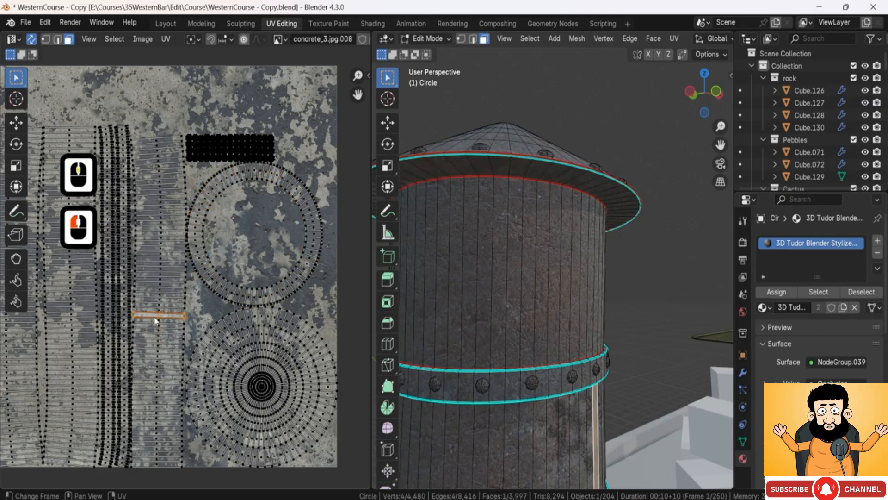
# - Select the seam-bounded upper wall section, switch to the middle wall section, and show the Select Linked options
pyautogui.press('l')
pyautogui.click(500, 281)
pyautogui.press('l')
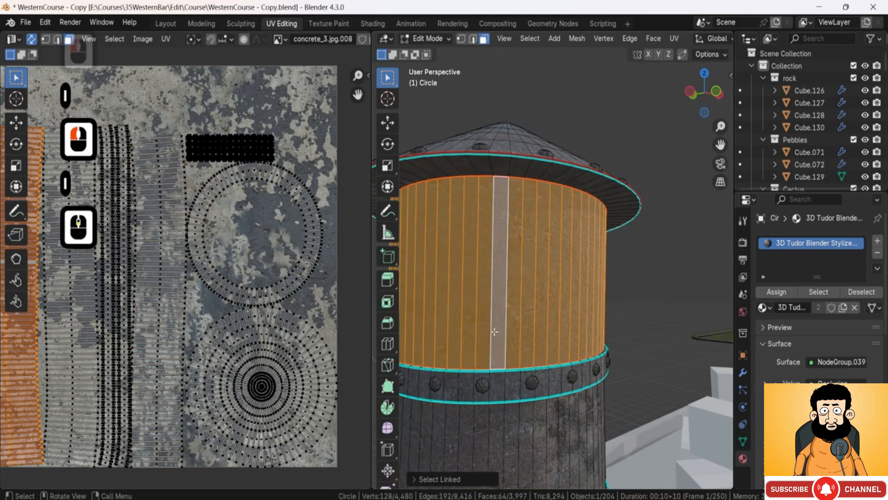
pyautogui.scroll(-4, 500, 281)
pyautogui.click(513, 345)
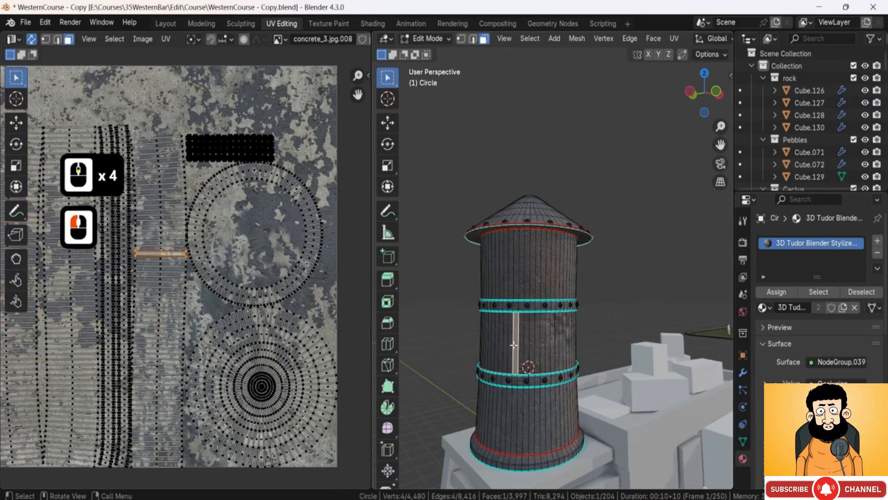
pyautogui.scroll(2, 514, 345)
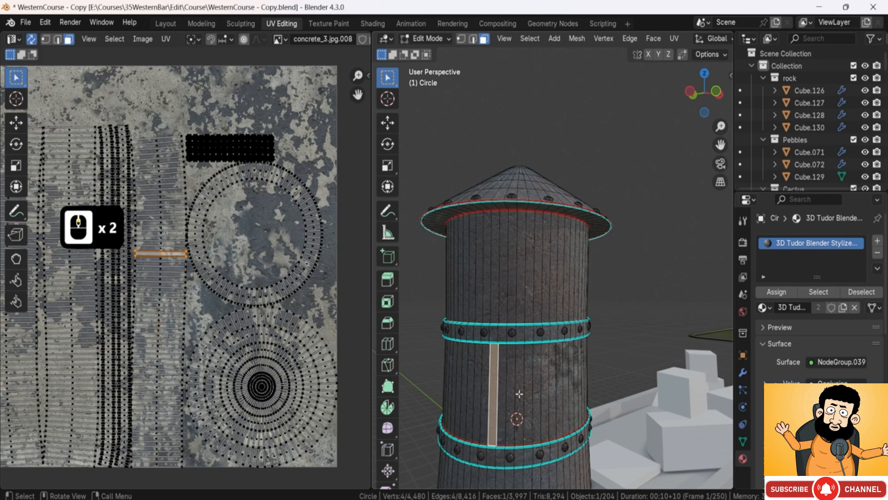
pyautogui.press('l')
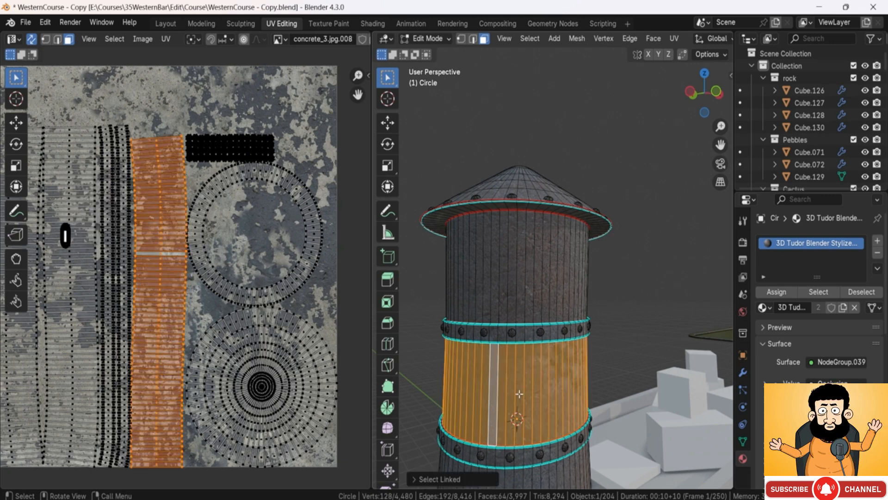
pyautogui.click(446, 481)
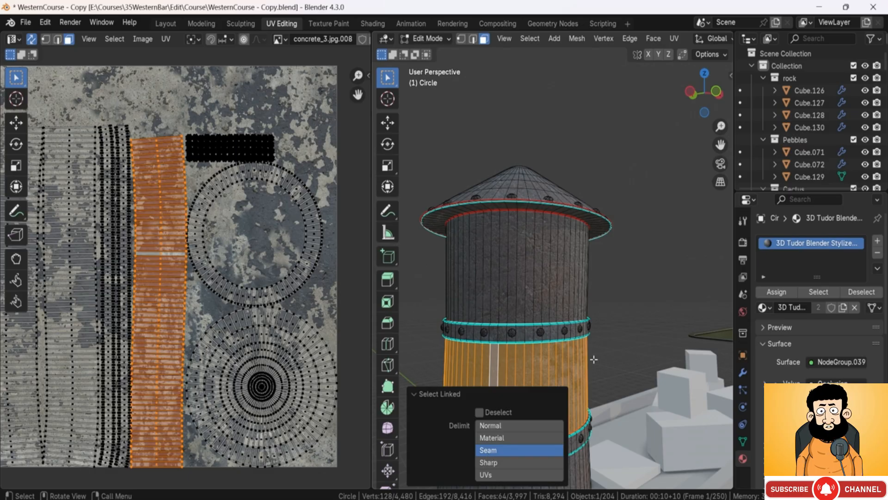
# - Select the linked faces of the upper riveted band to locate their strip in the UV layout
pyautogui.moveTo(593, 359)
pyautogui.mouseDown(button='middle')
pyautogui.moveTo(530, 320)
pyautogui.moveTo(542, 334)
pyautogui.moveTo(581, 346)
pyautogui.moveTo(586, 365)
pyautogui.moveTo(601, 374)
pyautogui.mouseUp(button='middle')
pyautogui.click(527, 315)
pyautogui.press('l')
pyautogui.scroll(2, 581, 346)
pyautogui.keyDown('shift'); pyautogui.moveTo(602, 375); pyautogui.dragTo(569, 281, button='middle'); pyautogui.keyUp('shift')
pyautogui.scroll(1, 569, 238)
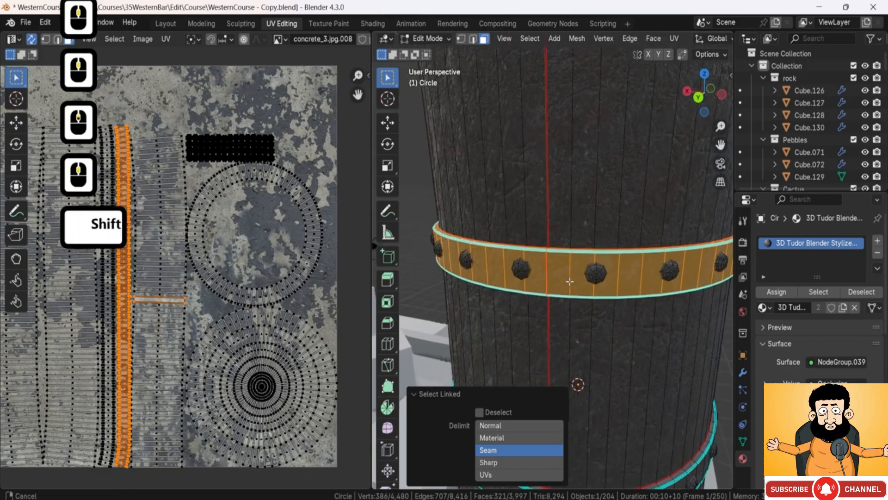
# - Switch to edge selection and select the edge loop along the upper riveted band's top to inspect the seam there
pyautogui.scroll(2, 570, 281)
pyautogui.scroll(-2, 560, 272)
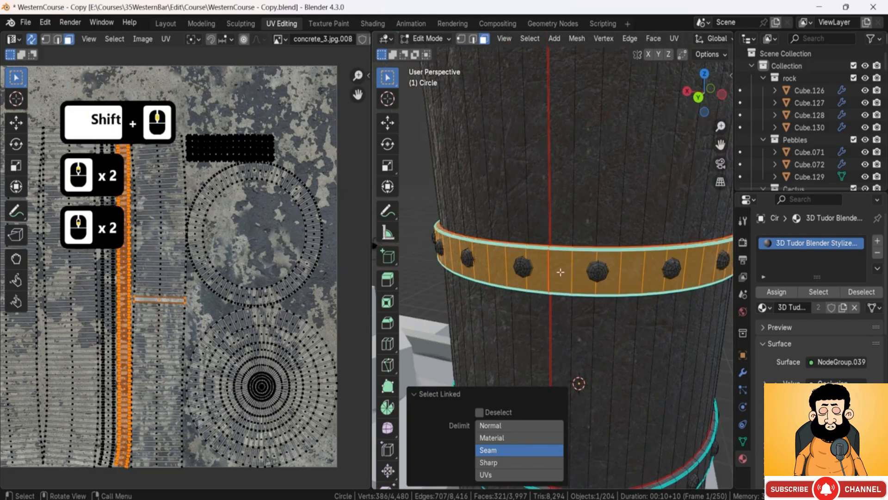
pyautogui.moveTo(571, 265); pyautogui.dragTo(529, 280, button='middle')
pyautogui.scroll(1, 518, 268)
pyautogui.press('2')
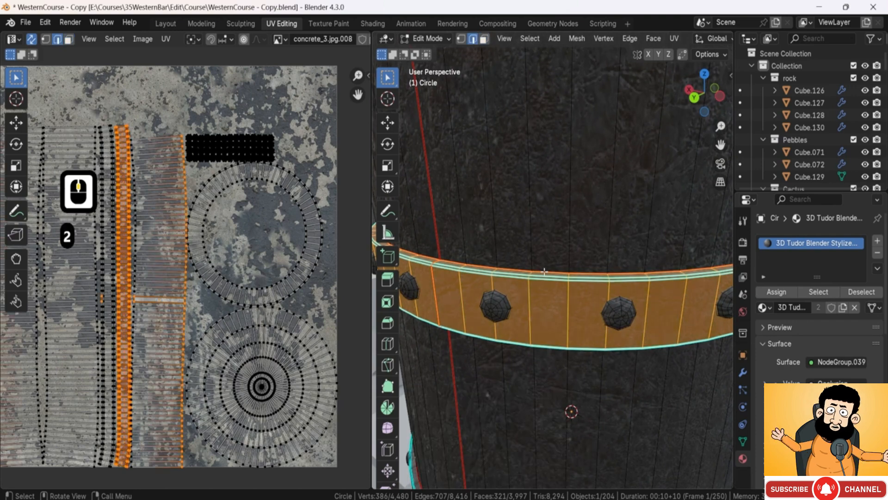
pyautogui.keyDown('alt'); pyautogui.click(546, 271); pyautogui.keyUp('alt')
pyautogui.moveTo(537, 306); pyautogui.dragTo(545, 194, button='middle')
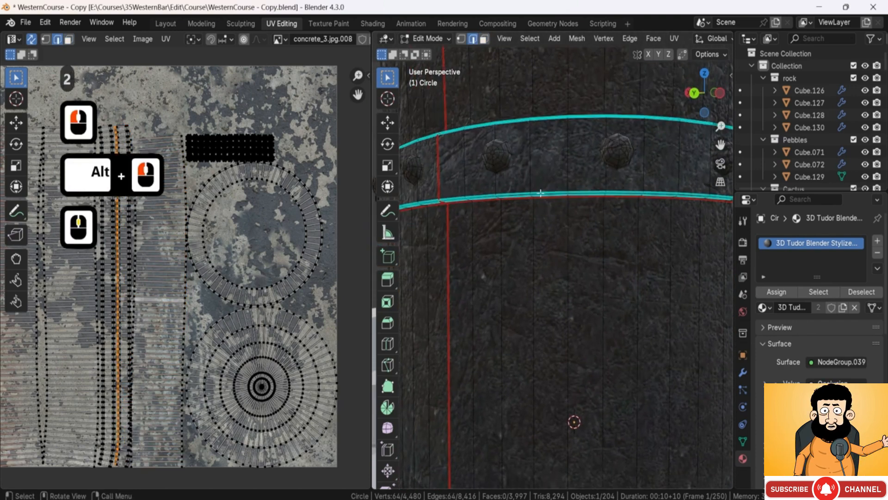
# - Return to face selection and select the linked faces of the upper band, then of the middle wall section
pyautogui.press('3')
pyautogui.click(546, 167)
pyautogui.scroll(-3, 547, 167)
pyautogui.press('l')
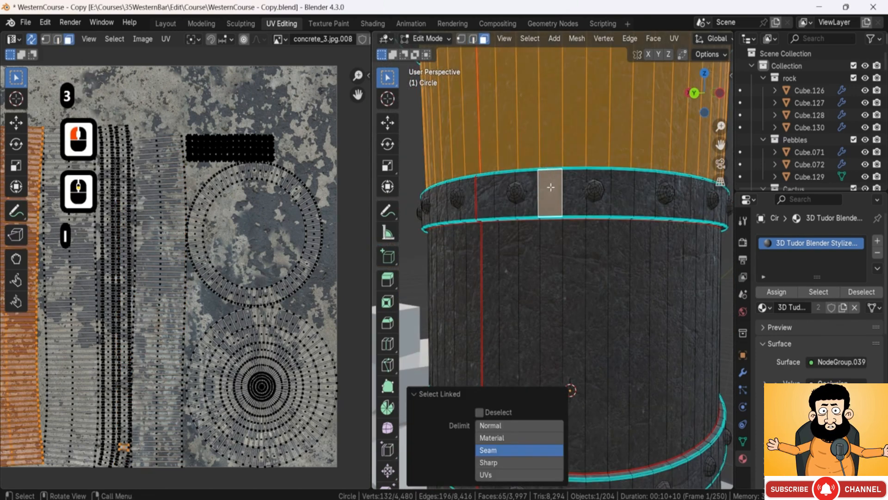
pyautogui.click(551, 190)
pyautogui.press('l')
pyautogui.scroll(-2, 553, 207)
pyautogui.click(556, 311)
pyautogui.press('l')
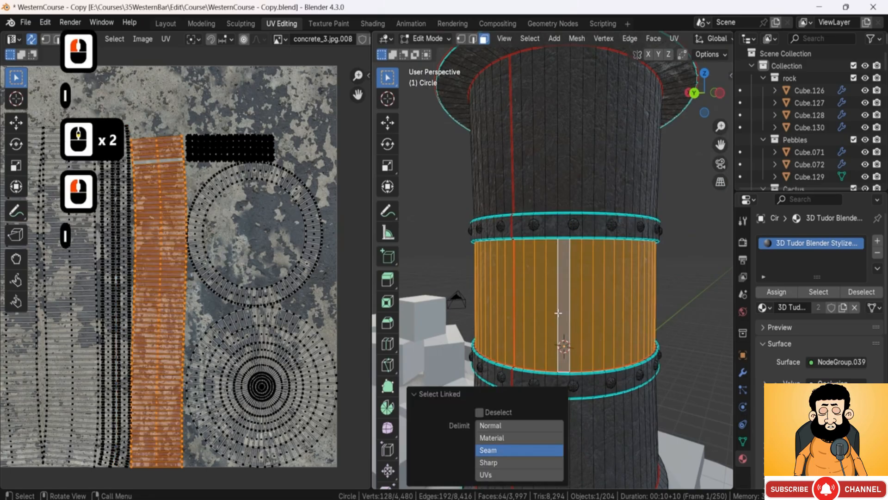
# - Select the linked faces of the lower band, lower wall and base ring in turn to identify their UV strips
pyautogui.scroll(-3, 557, 311)
pyautogui.keyDown('shift'); pyautogui.moveTo(559, 316); pyautogui.dragTo(555, 293, button='middle'); pyautogui.keyUp('shift')
pyautogui.scroll(1, 556, 293)
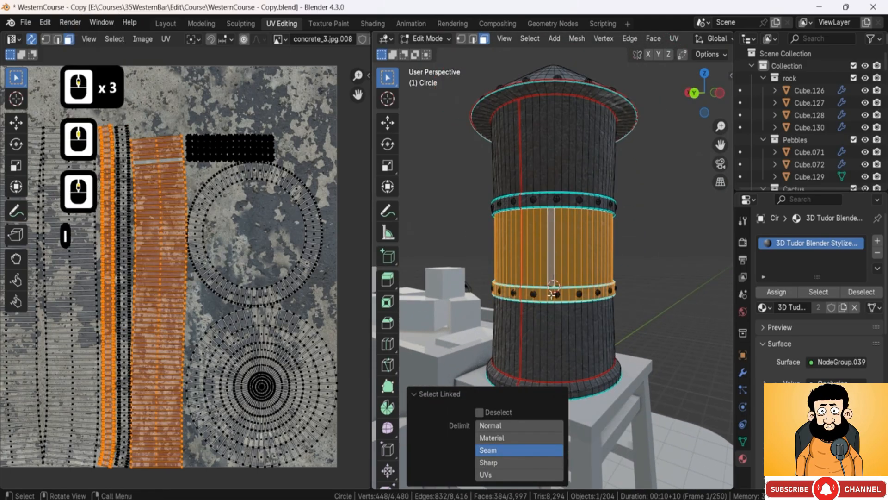
pyautogui.click(551, 336)
pyautogui.press('l')
pyautogui.scroll(-1, 551, 336)
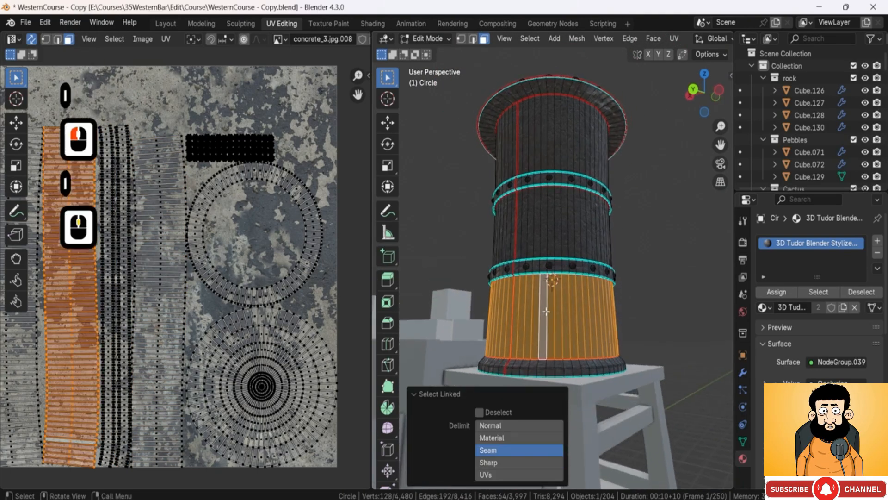
pyautogui.click(568, 363)
pyautogui.press('l')
# - Select one whole rivet island in the grid of small web-shaped islands in the UV layout
pyautogui.scroll(-5, 172, 304)
pyautogui.scroll(4, 201, 304)
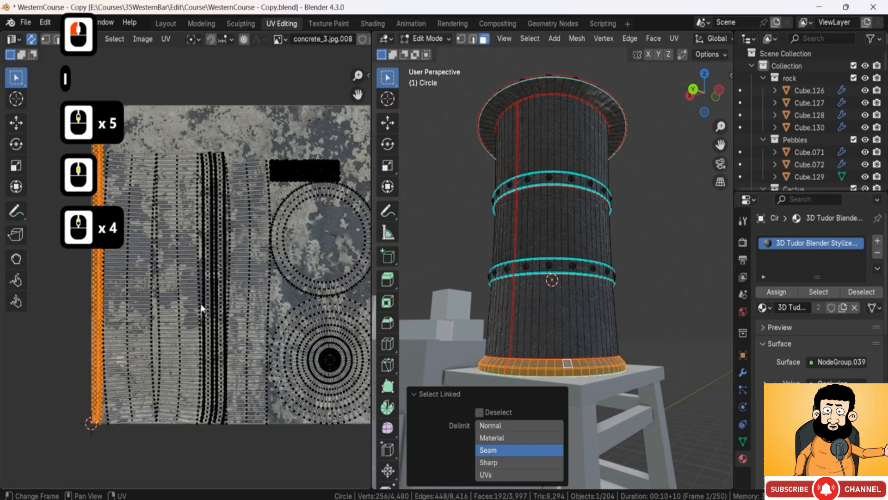
pyautogui.scroll(2, 226, 279)
pyautogui.moveTo(256, 203); pyautogui.dragTo(138, 356, button='middle')
pyautogui.scroll(6, 184, 274)
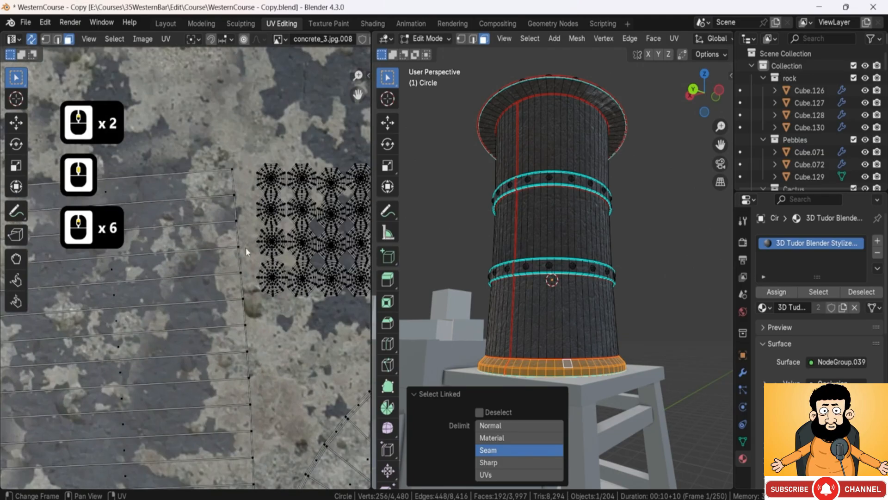
pyautogui.moveTo(246, 247); pyautogui.dragTo(131, 259, button='middle')
pyautogui.scroll(5, 178, 278)
pyautogui.click(184, 217)
pyautogui.press('l')
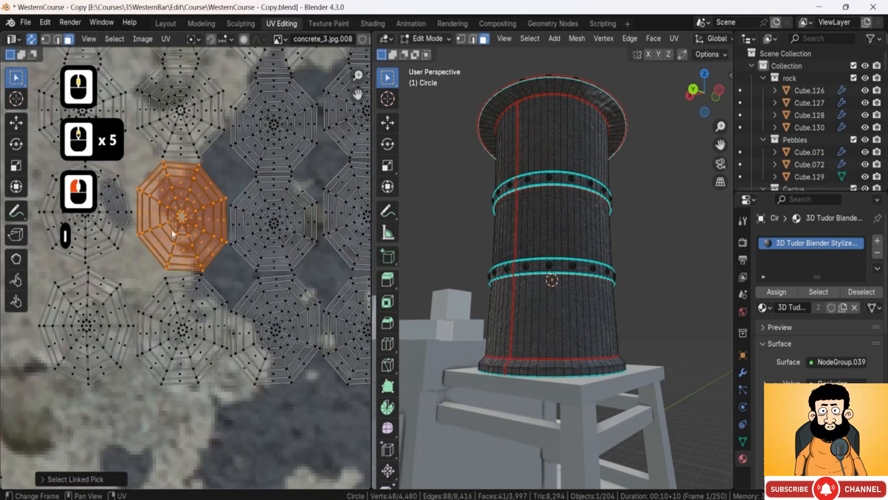
# - Select a rivet on the lower band of the tower and compare its texture detail with its small UV island
pyautogui.moveTo(532, 254); pyautogui.dragTo(554, 265, button='middle')
pyautogui.scroll(6, 554, 264)
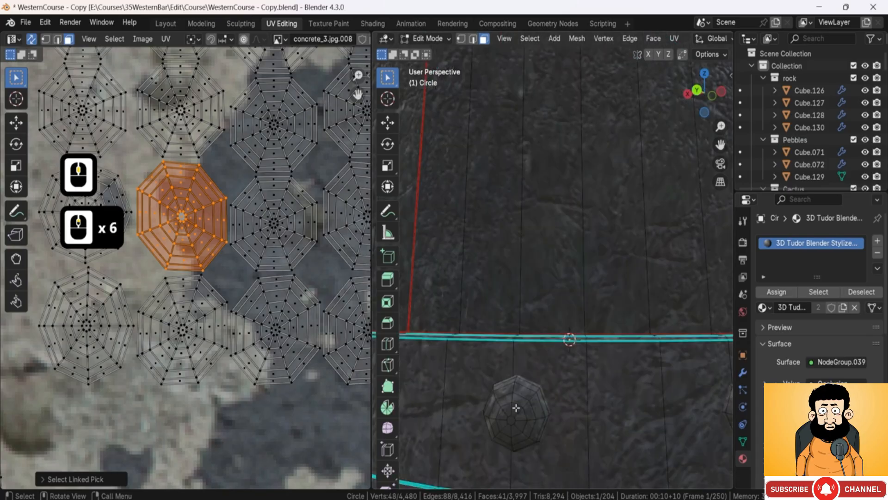
pyautogui.click(514, 407)
pyautogui.press('l')
pyautogui.scroll(-1, 559, 339)
pyautogui.moveTo(559, 338); pyautogui.dragTo(583, 298, button='middle')
pyautogui.scroll(1, 593, 300)
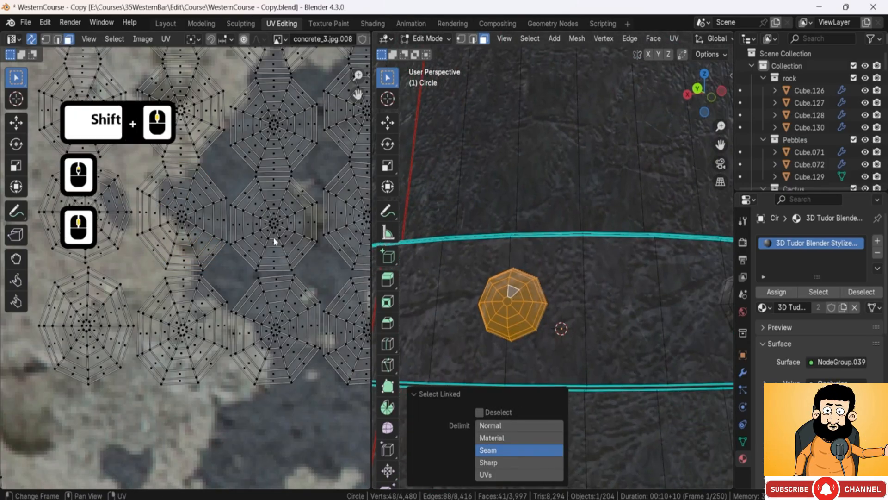
pyautogui.scroll(-5, 273, 237)
pyautogui.moveTo(310, 198); pyautogui.dragTo(170, 264, button='middle')
pyautogui.scroll(5, 170, 265)
pyautogui.scroll(3, 169, 265)
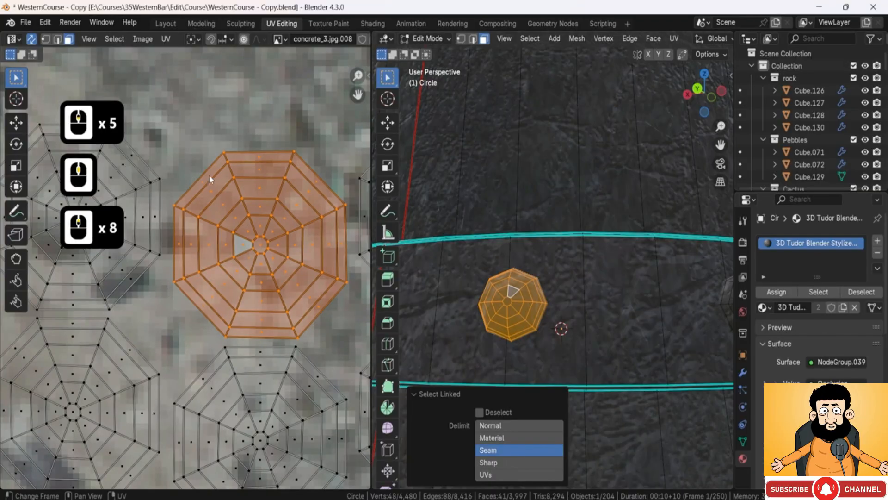
pyautogui.scroll(1, 559, 320)
pyautogui.moveTo(559, 320); pyautogui.dragTo(470, 286, button='middle')
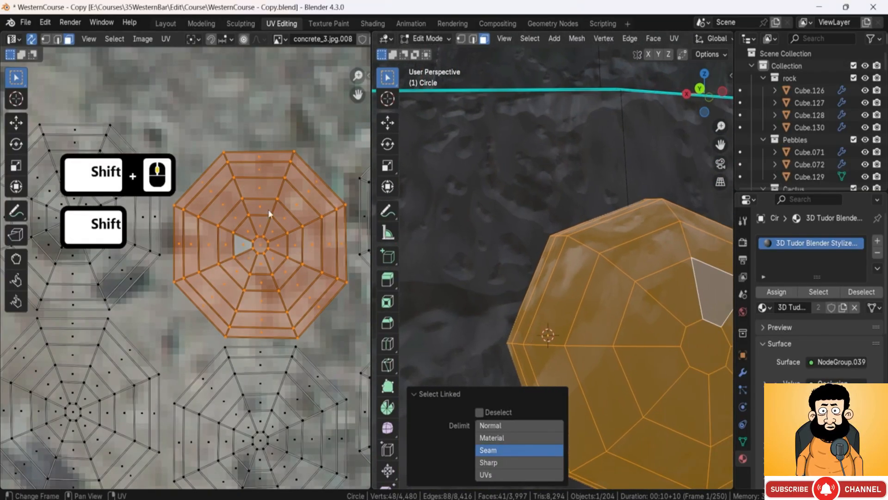
# - Compare the selected rivet's island size with the rest of the UV layout and the whole tower
pyautogui.scroll(-5, 563, 300)
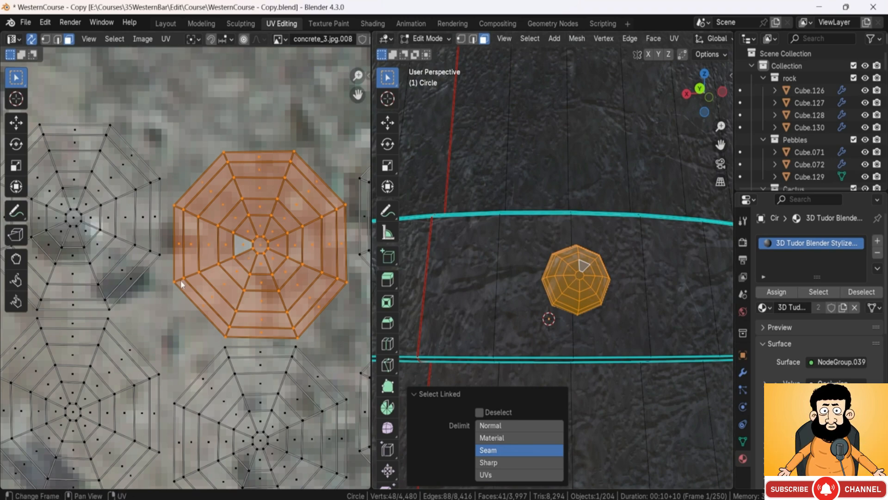
pyautogui.scroll(-8, 181, 276)
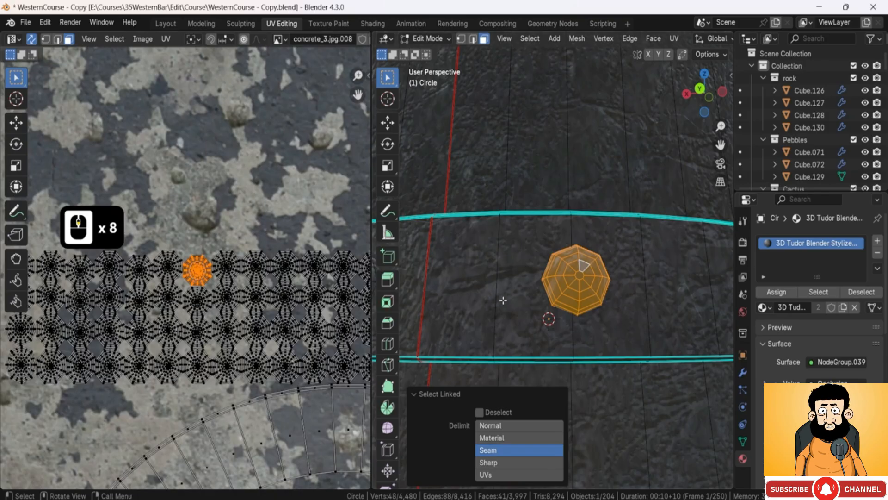
pyautogui.scroll(-6, 505, 301)
pyautogui.scroll(8, 238, 259)
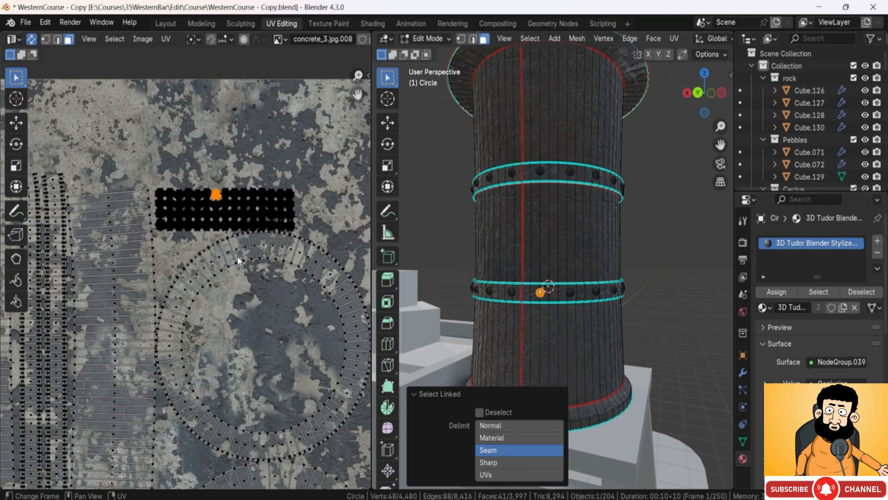
pyautogui.scroll(-6, 218, 291)
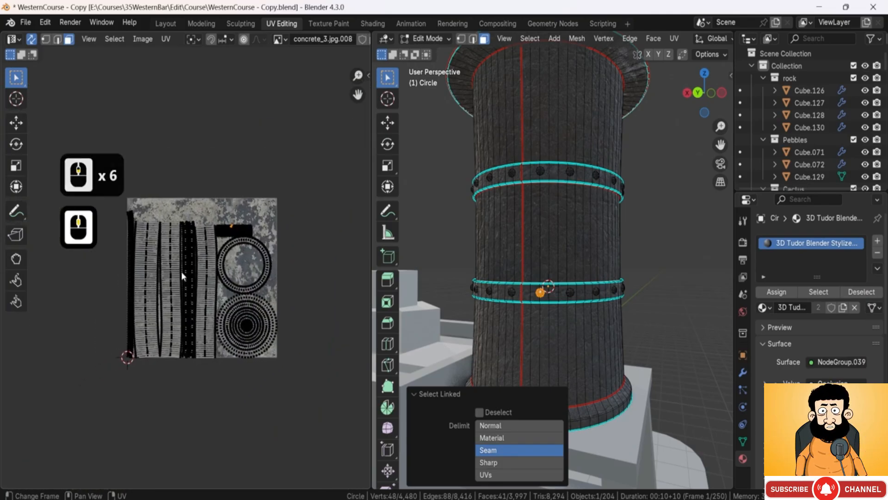
pyautogui.scroll(2, 548, 277)
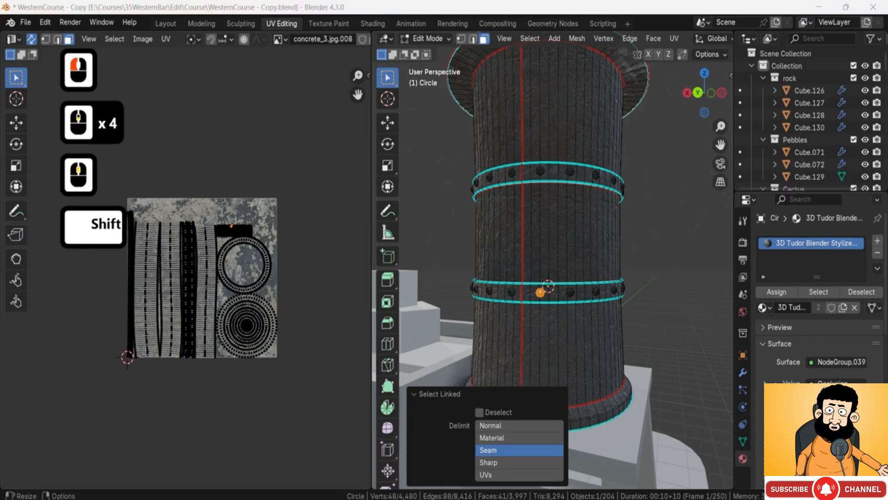
pyautogui.scroll(2, 210, 276)
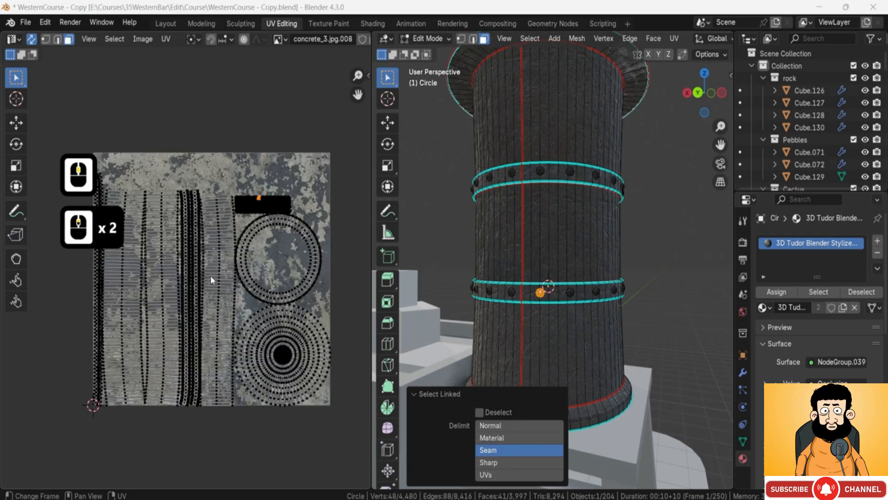
pyautogui.scroll(1, 218, 279)
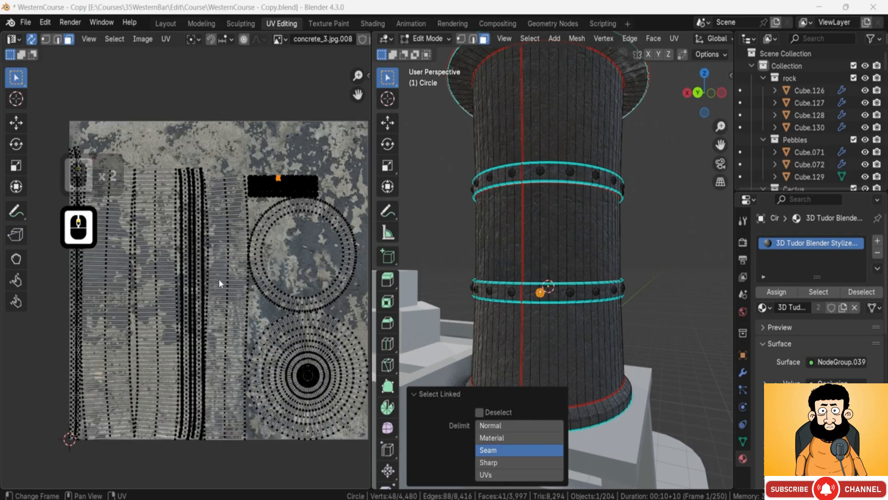
# - Pick a face in the middle wall's UV strip and examine how the islands fit within the texture square's boundaries
pyautogui.click(219, 283)
pyautogui.click(226, 290)
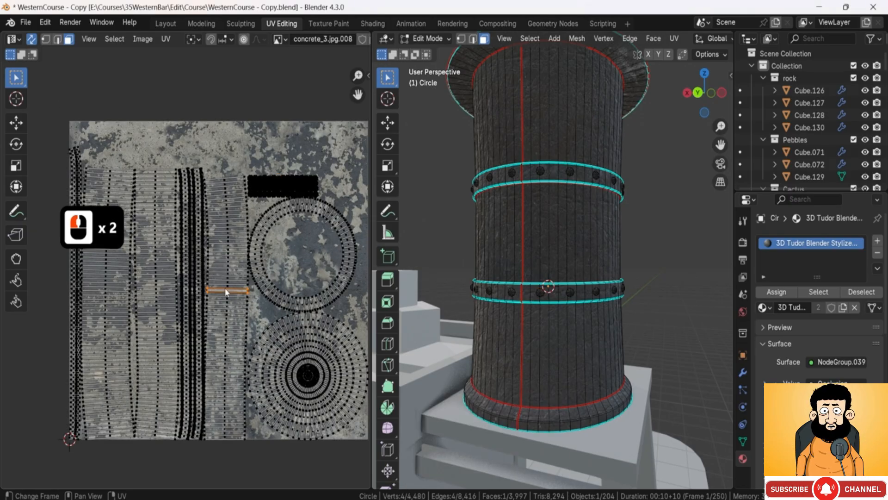
pyautogui.press('F8')
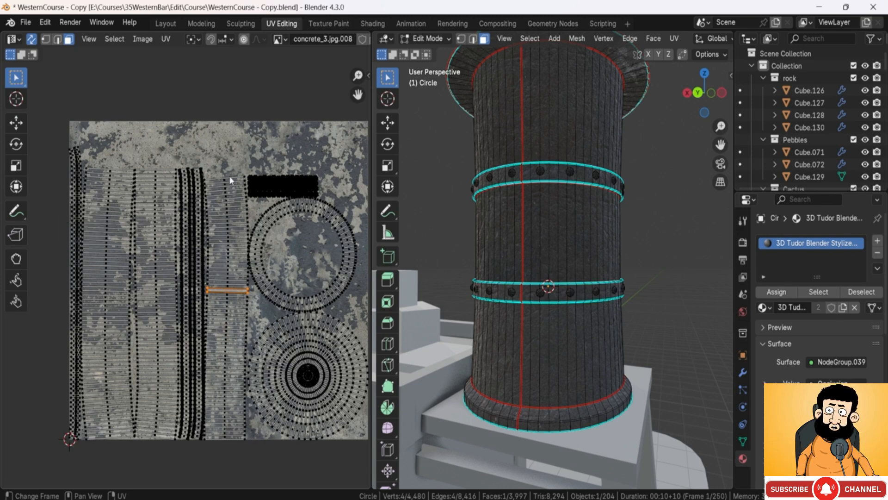
pyautogui.keyDown('shift'); pyautogui.moveTo(229, 175); pyautogui.dragTo(302, 163, button='middle'); pyautogui.keyUp('shift')
pyautogui.scroll(-2, 226, 201)
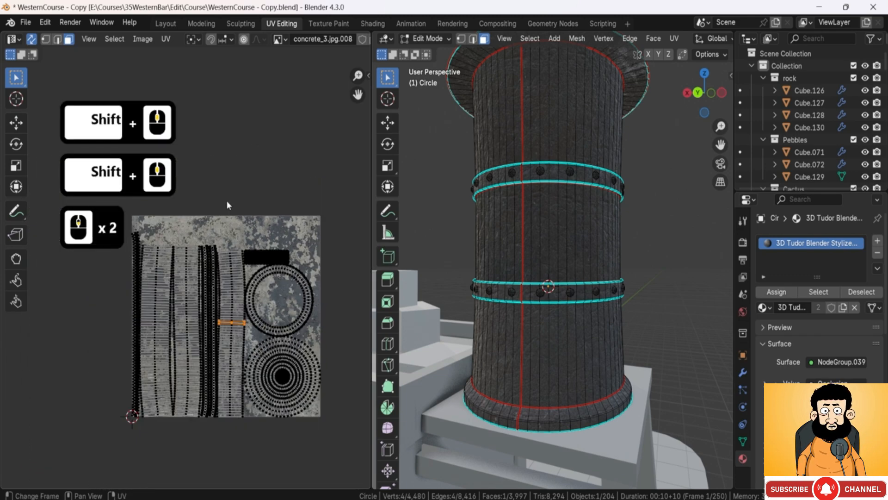
pyautogui.keyDown('shift'); pyautogui.moveTo(226, 201); pyautogui.dragTo(196, 193, button='middle'); pyautogui.keyUp('shift')
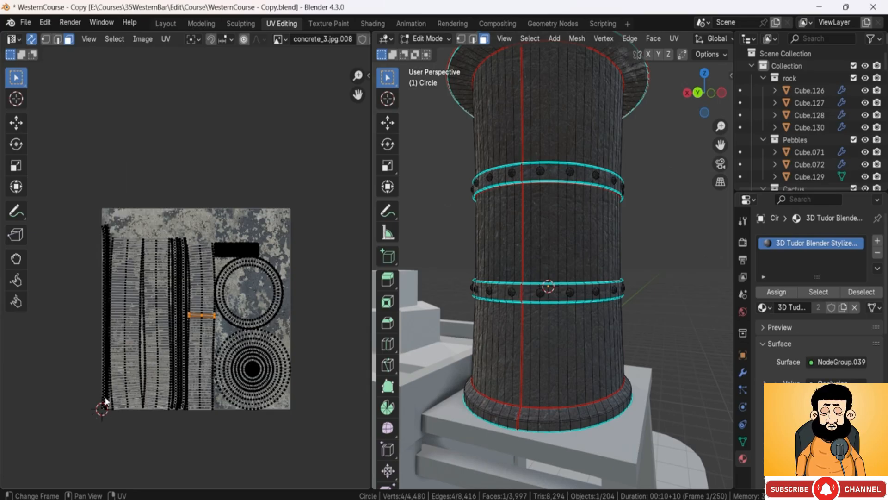
pyautogui.scroll(2, 110, 264)
pyautogui.keyDown('shift'); pyautogui.moveTo(152, 179); pyautogui.dragTo(158, 167, button='middle'); pyautogui.keyUp('shift')
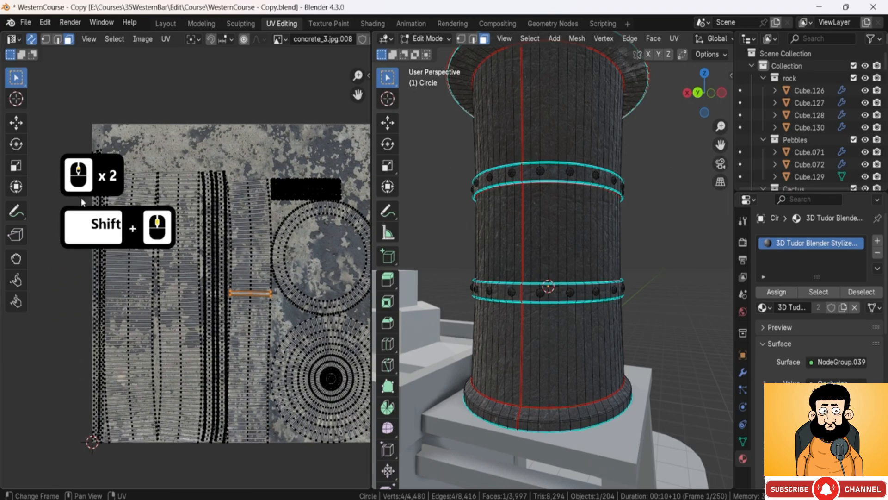
pyautogui.keyDown('shift'); pyautogui.moveTo(250, 439); pyautogui.dragTo(190, 430, button='middle'); pyautogui.keyUp('shift')
pyautogui.keyDown('shift'); pyautogui.moveTo(163, 164); pyautogui.dragTo(174, 204, button='middle'); pyautogui.keyUp('shift')
# - Select the lower wall section's UV island and move it upward so it extends past the texture's top edge
pyautogui.doubleClick(123, 287)
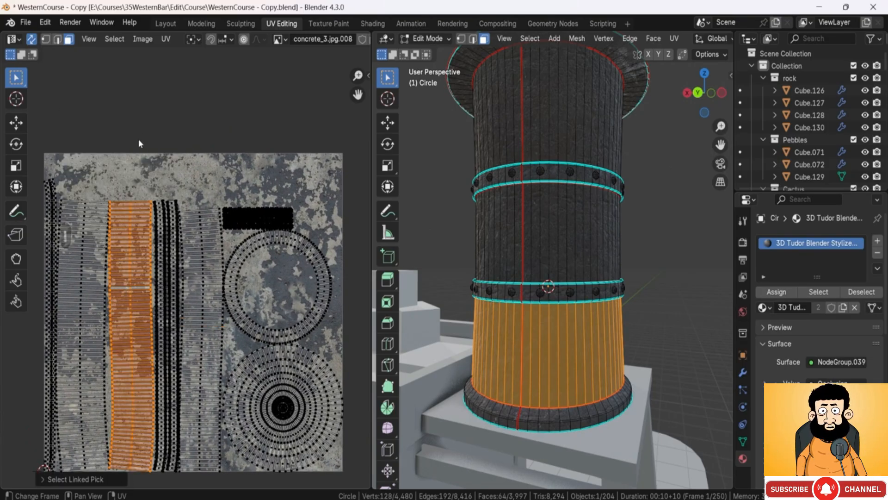
pyautogui.press('g')
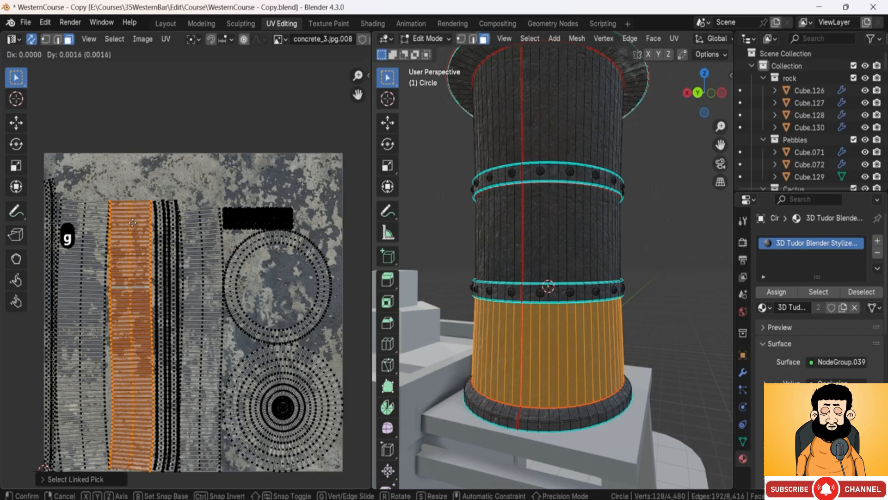
pyautogui.click(126, 140)
pyautogui.scroll(4, 559, 359)
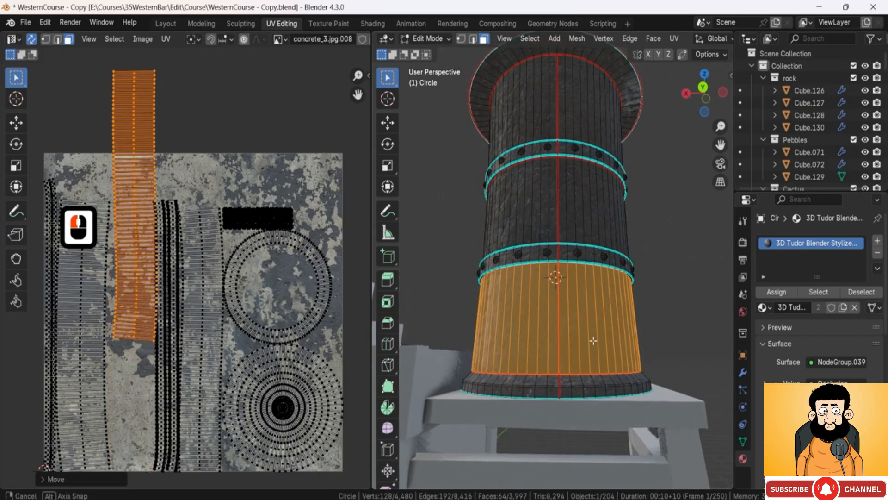
# - Compare the lower wall section's texture in Object Mode with its UV island that extends past the texture square
pyautogui.scroll(2, 537, 335)
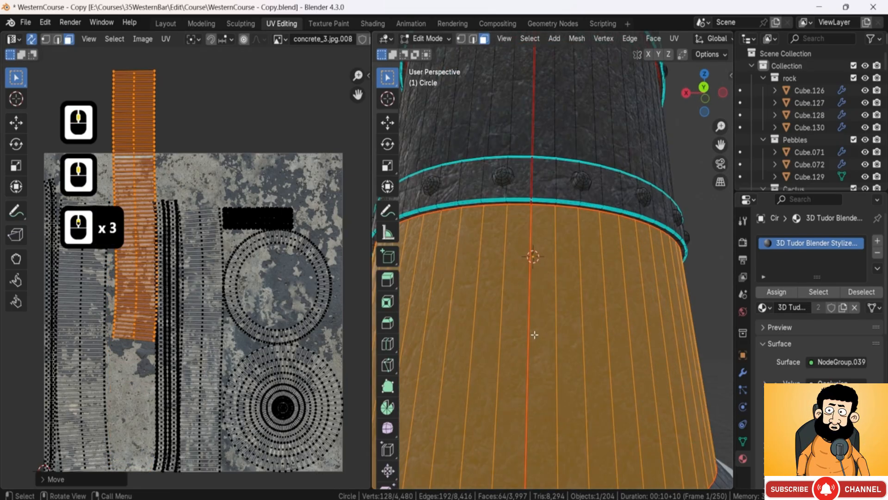
pyautogui.press('Tab')
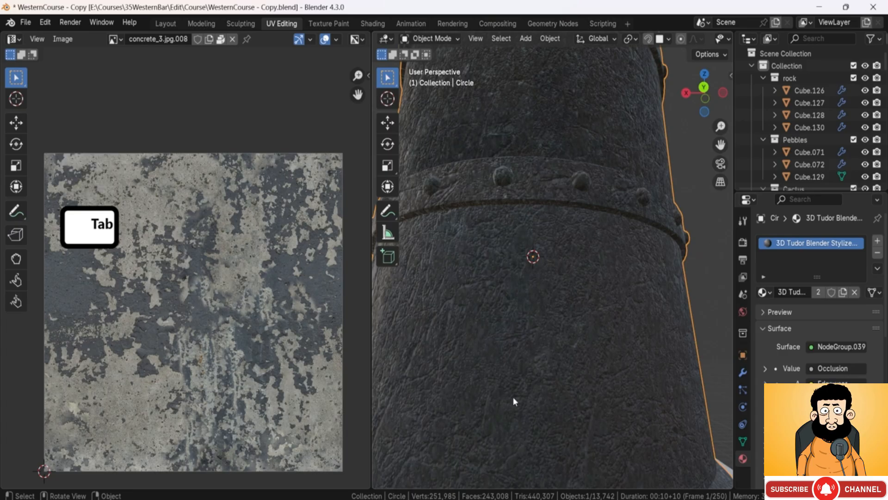
pyautogui.press('Tab')
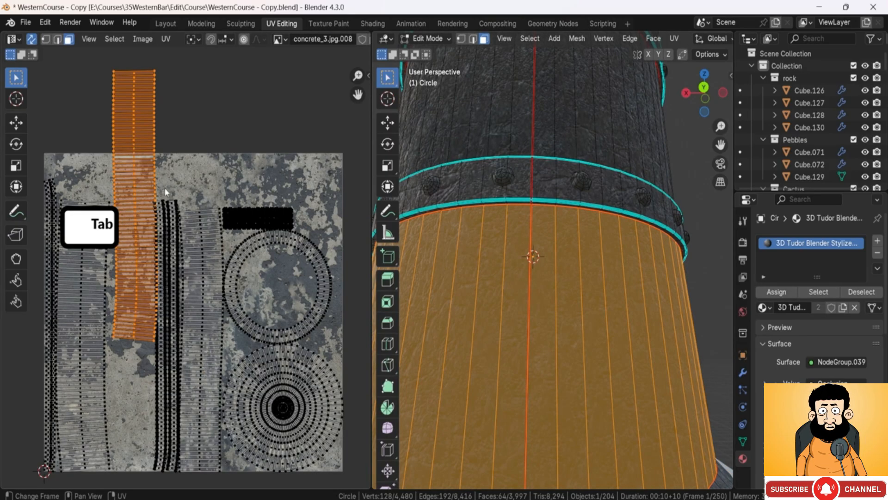
pyautogui.press('Tab')
pyautogui.scroll(-2, 558, 307)
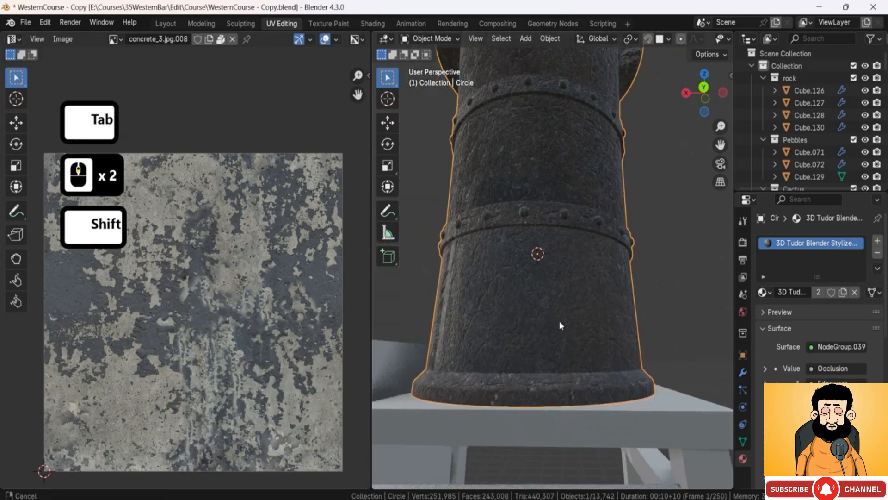
pyautogui.press('Tab')
pyautogui.moveTo(559, 325)
pyautogui.keyDown('shift'); pyautogui.mouseDown(button='middle')
pyautogui.moveTo(552, 318)
pyautogui.moveTo(566, 322)
pyautogui.mouseUp(button='middle'); pyautogui.keyUp('shift')
pyautogui.scroll(2, 565, 321)
pyautogui.press('Tab')
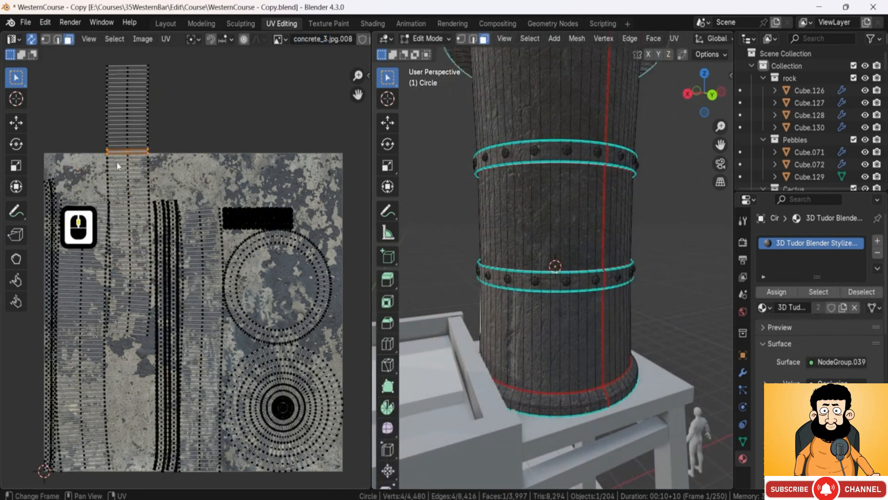
# - Pick a single face on the lower wall section and compare its UV position above the texture square with the texture on the tower
pyautogui.click(117, 163)
pyautogui.press('l')
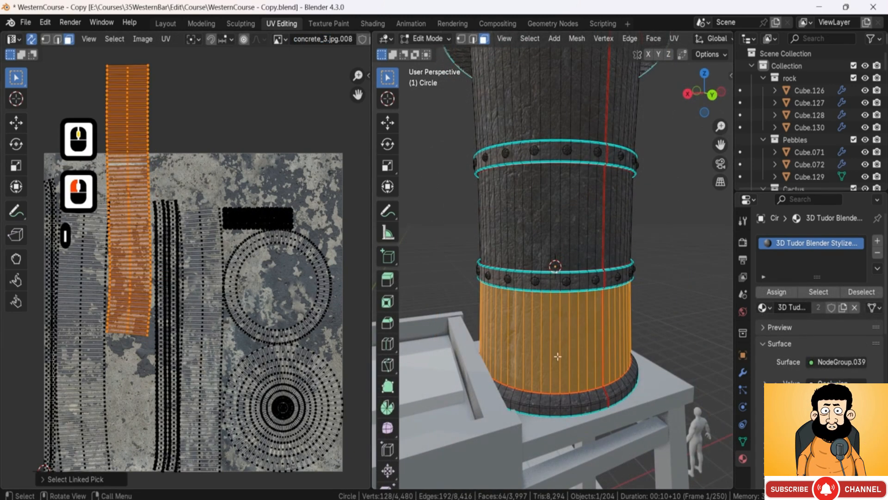
pyautogui.click(519, 335)
pyautogui.scroll(2, 495, 375)
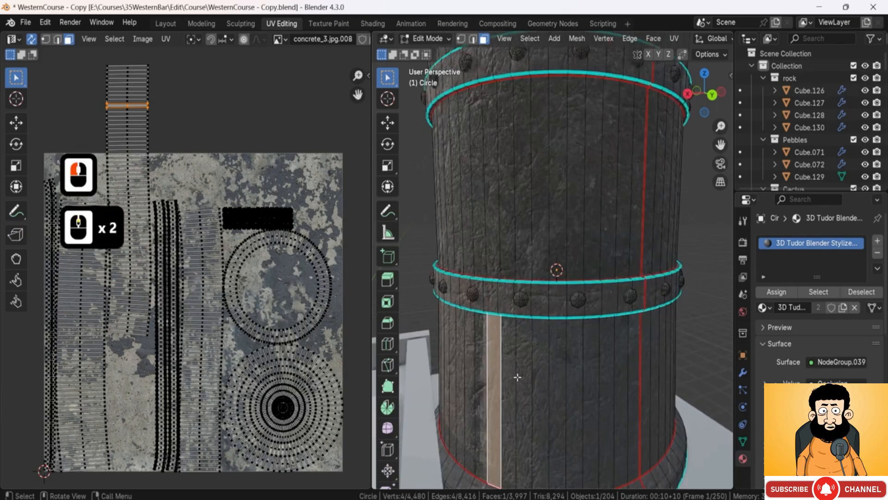
pyautogui.scroll(1, 523, 369)
pyautogui.press('Tab')
pyautogui.press('Tab')
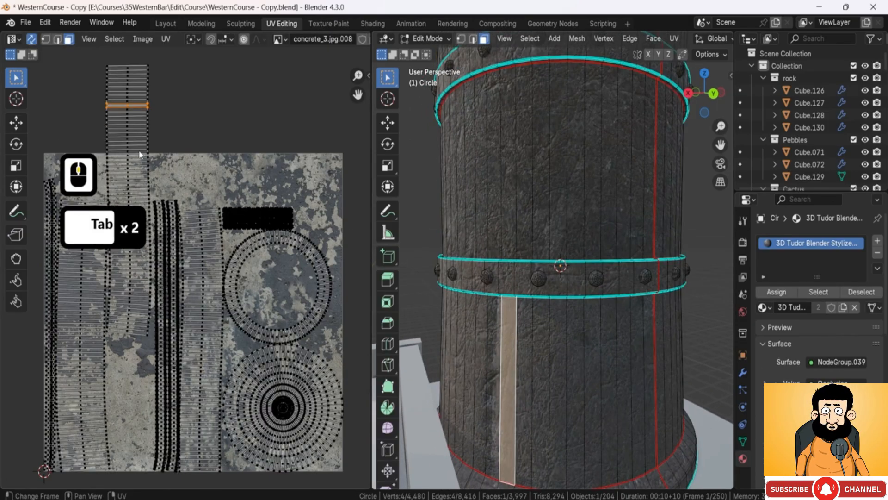
pyautogui.moveTo(602, 370); pyautogui.dragTo(527, 310, button='middle')
pyautogui.press('Tab')
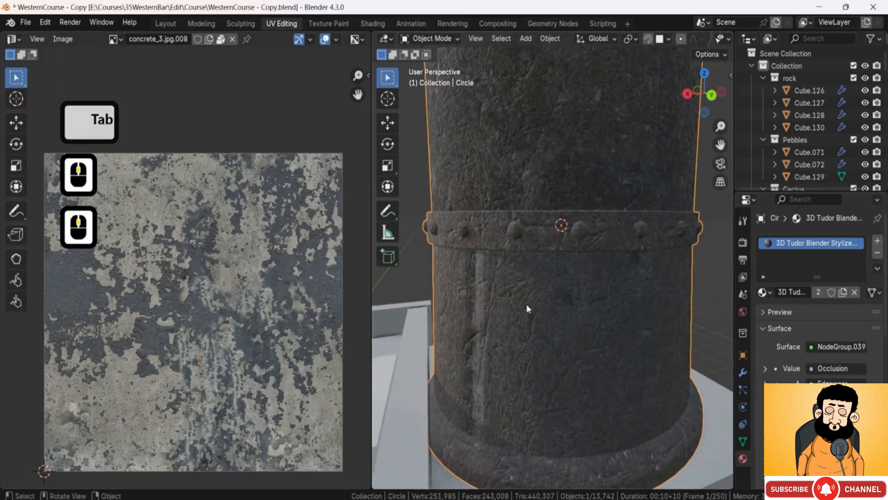
# - Try enlarging the lower wall section's UV island to check how its iron texture changes
pyautogui.press('Tab')
pyautogui.doubleClick(129, 166)
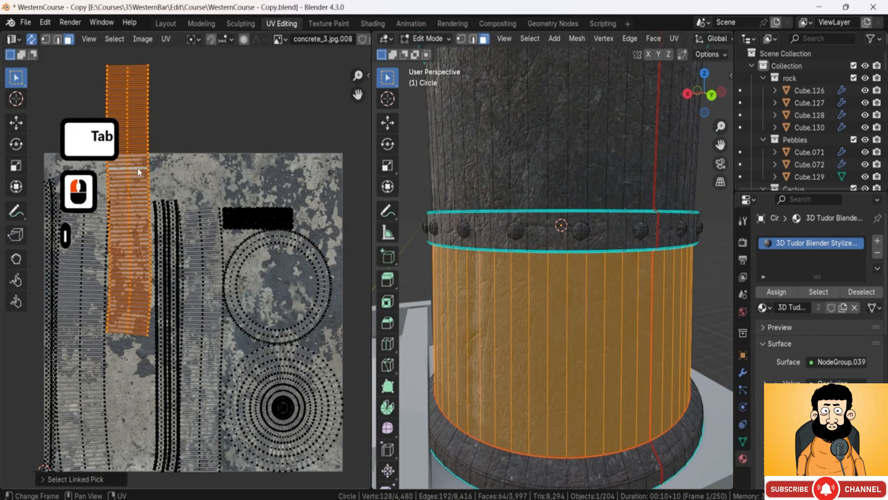
pyautogui.press('s')
pyautogui.click(588, 318)
pyautogui.press('Tab')
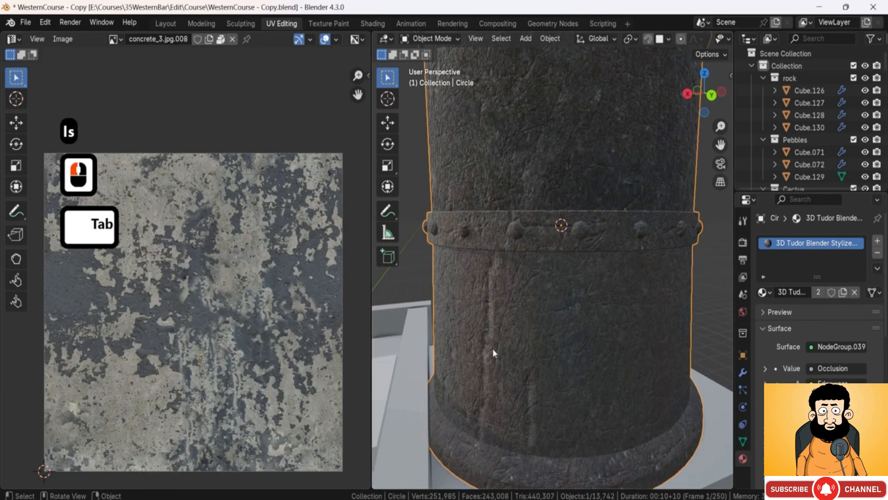
pyautogui.hotkey('ctrl', 'z')
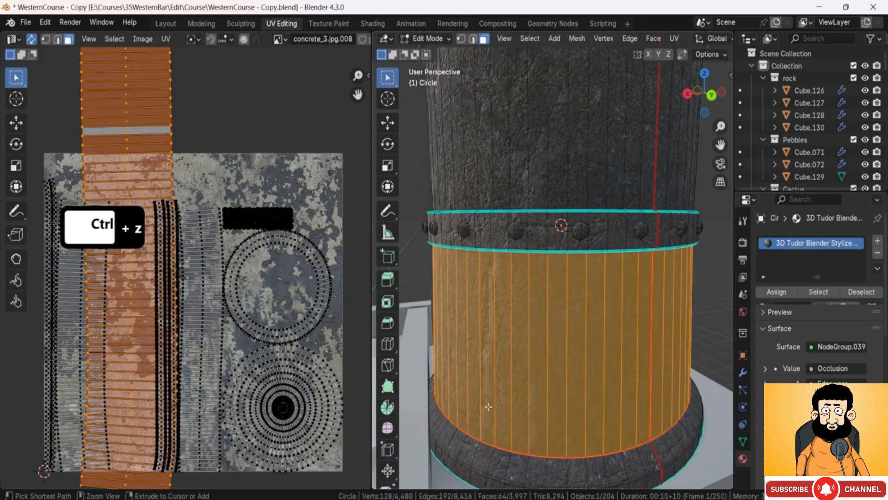
pyautogui.hotkey('ctrl', 'z')
# - Scale all of the tower's UV islands up together to roughly double size and check the texture in Object Mode
pyautogui.scroll(-3, 564, 319)
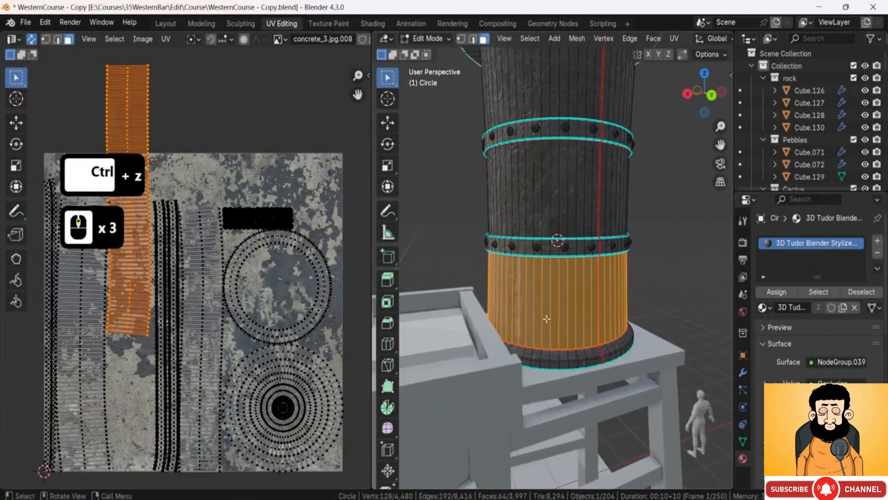
pyautogui.moveTo(546, 315); pyautogui.dragTo(563, 319, button='middle')
pyautogui.press('Tab')
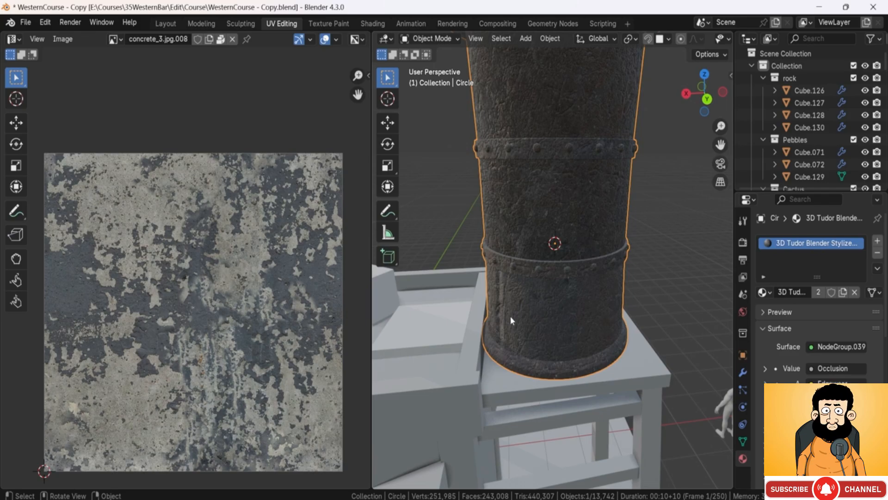
pyautogui.press('Tab')
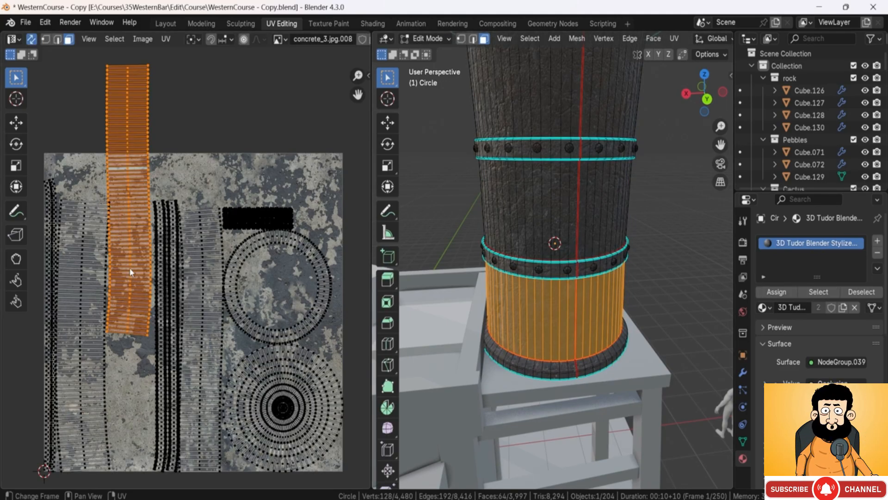
pyautogui.scroll(-4, 227, 303)
pyautogui.press('a')
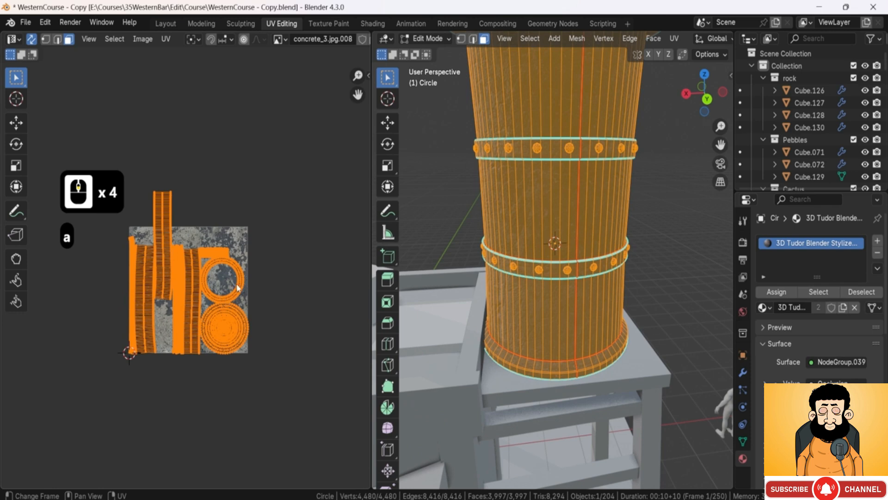
pyautogui.press('s')
pyautogui.click(296, 301)
pyautogui.scroll(2, 500, 282)
pyautogui.press('Tab')
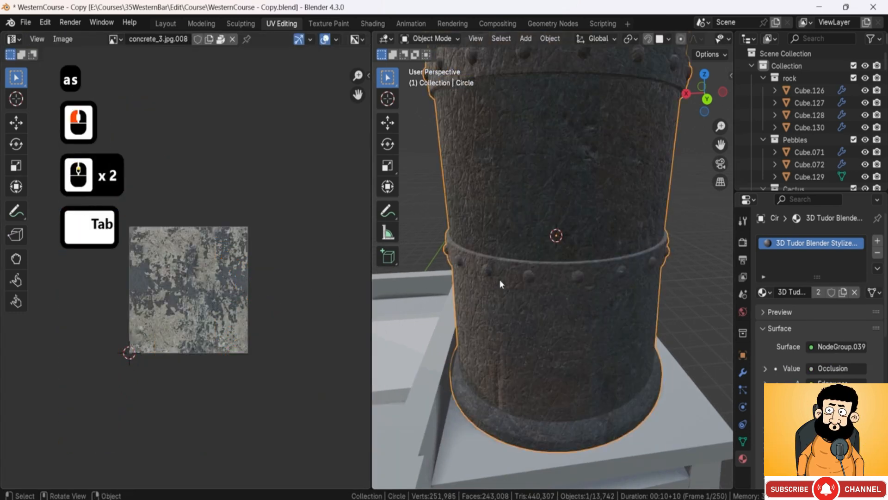
# - Select the lower wall section's enlarged UV island and examine how far it extends beyond the texture square
pyautogui.press('Tab')
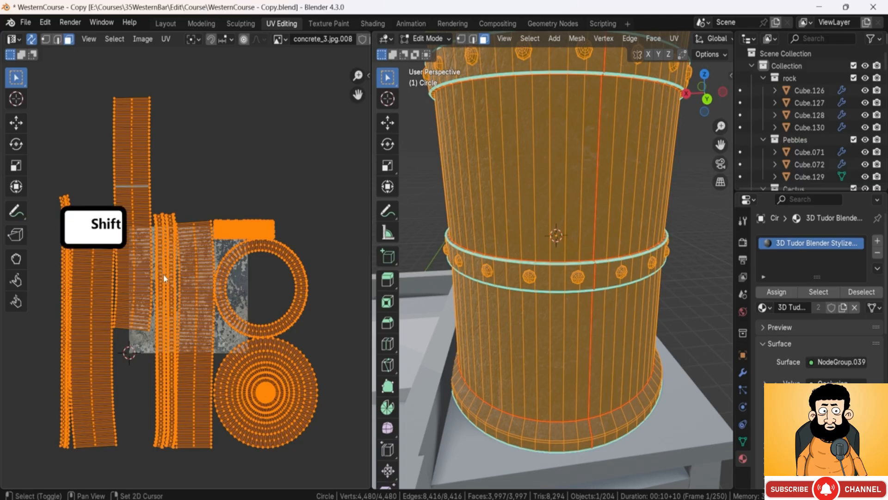
pyautogui.keyDown('shift'); pyautogui.moveTo(178, 278); pyautogui.dragTo(230, 277, button='middle'); pyautogui.keyUp('shift')
pyautogui.scroll(1, 176, 204)
pyautogui.doubleClick(176, 205)
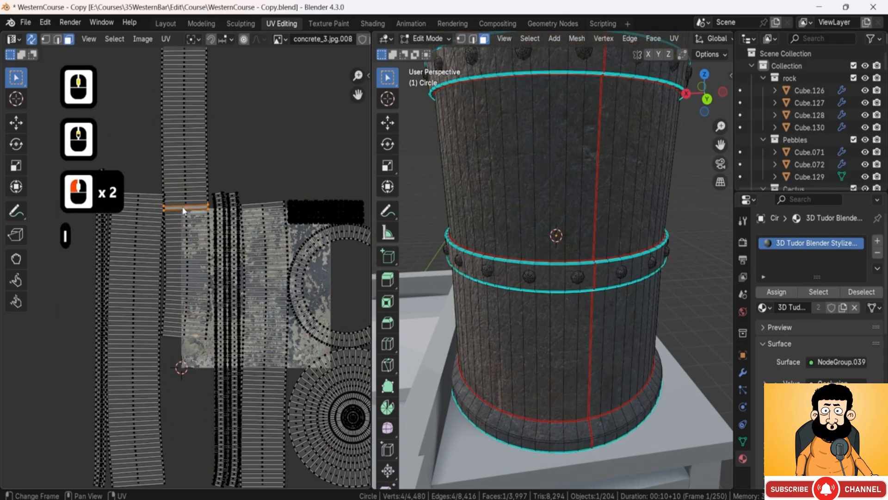
pyautogui.moveTo(171, 258); pyautogui.dragTo(175, 289, button='middle')
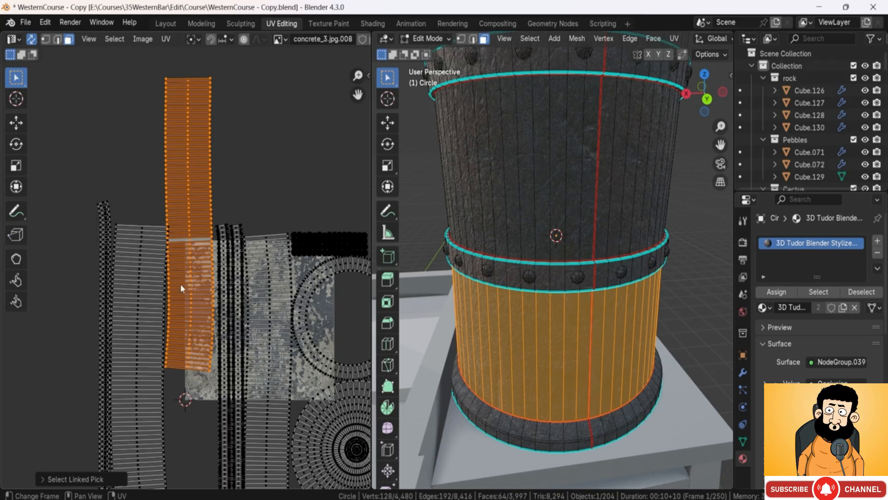
pyautogui.scroll(2, 158, 366)
pyautogui.keyDown('shift'); pyautogui.scroll(-1, 134, 357); pyautogui.keyUp('shift')
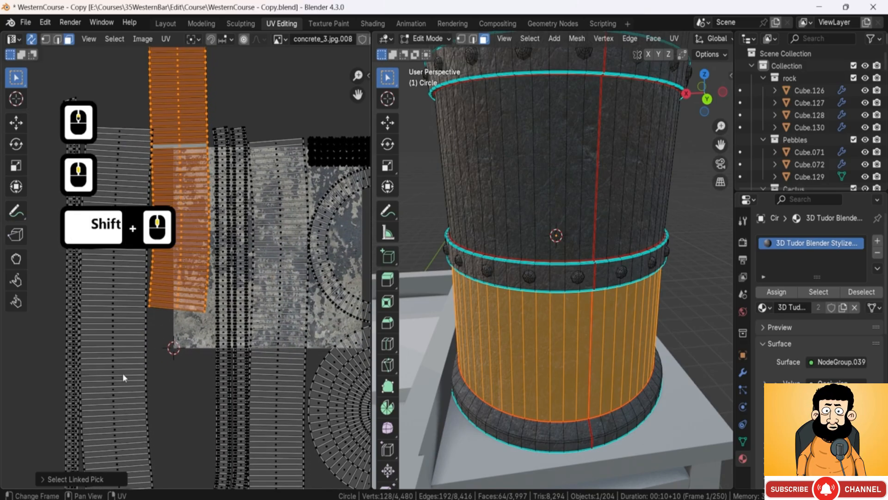
# - Select all the UV islands and inspect the tower's iron texture around its lower and middle walls in Object Mode
pyautogui.click(124, 377)
pyautogui.press('a')
pyautogui.scroll(-3, 205, 340)
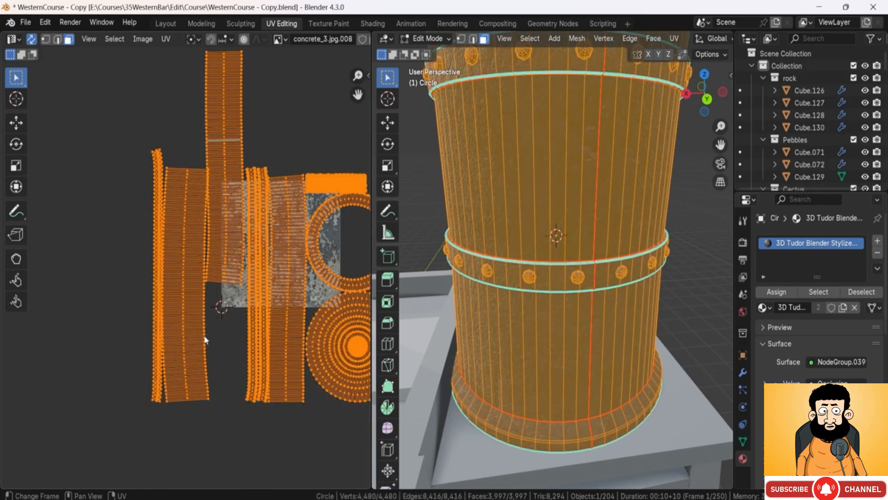
pyautogui.scroll(2, 205, 265)
pyautogui.keyDown('shift'); pyautogui.moveTo(190, 273); pyautogui.dragTo(164, 260, button='middle'); pyautogui.keyUp('shift')
pyautogui.moveTo(565, 312); pyautogui.dragTo(621, 325, button='middle')
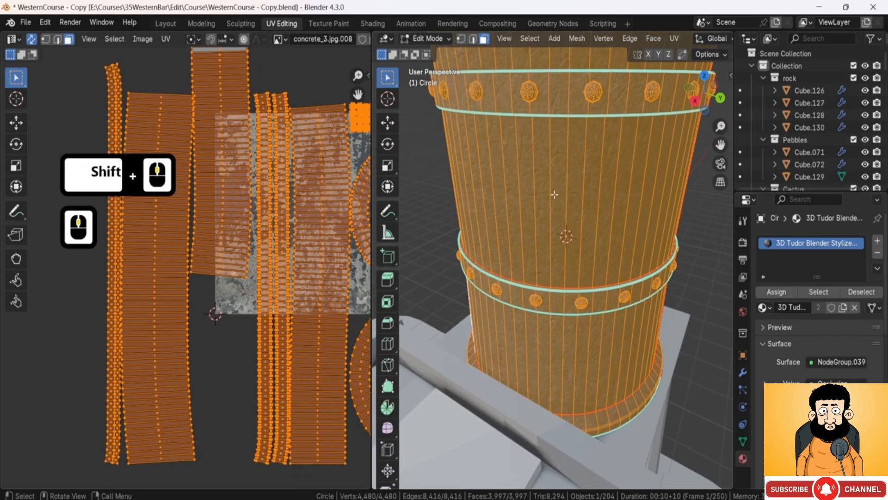
pyautogui.press('Tab')
pyautogui.moveTo(580, 278); pyautogui.dragTo(582, 204, button='middle')
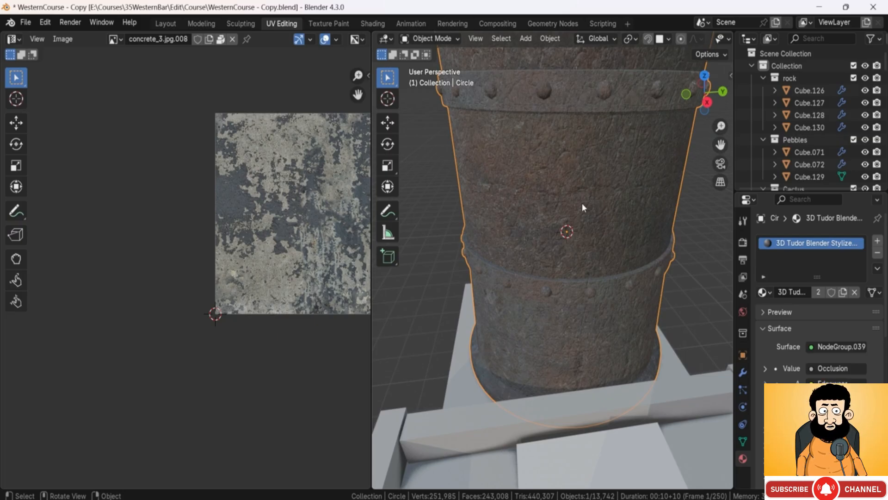
pyautogui.press('Tab')
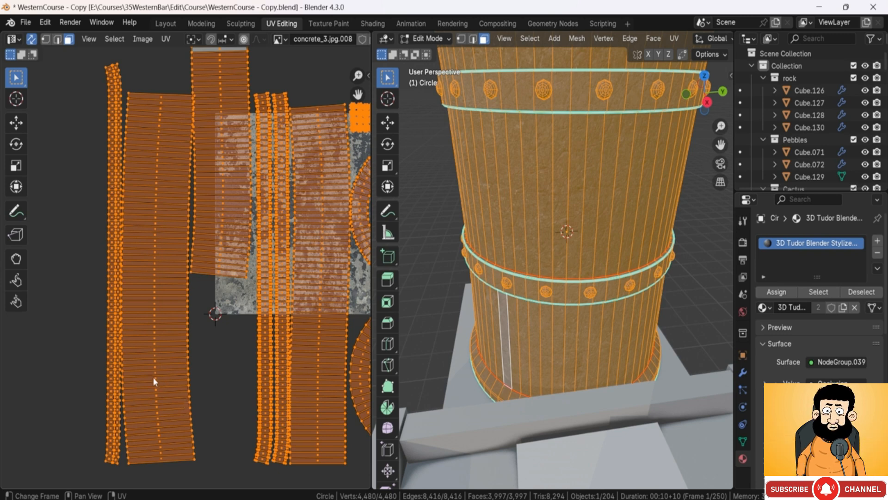
# - Scale all the UV islands down together by about 0.49 so they roughly match the texture square
pyautogui.moveTo(231, 211); pyautogui.dragTo(181, 217, button='middle')
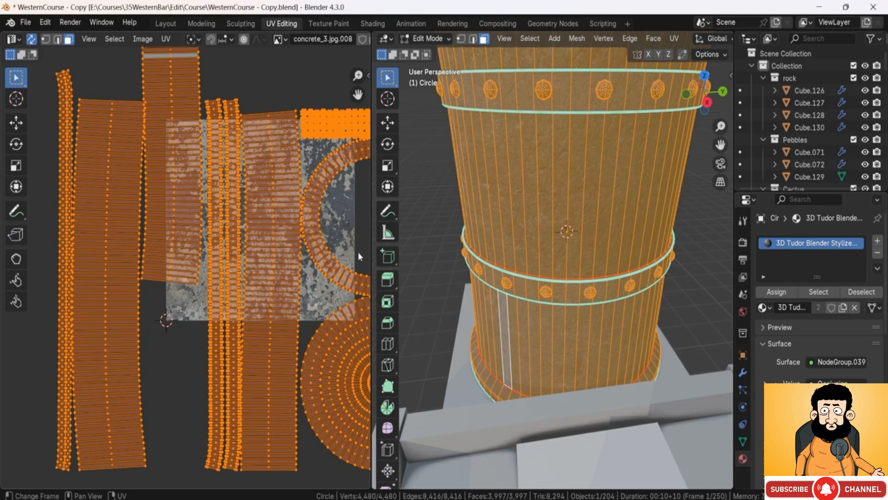
pyautogui.scroll(-5, 195, 278)
pyautogui.press('s')
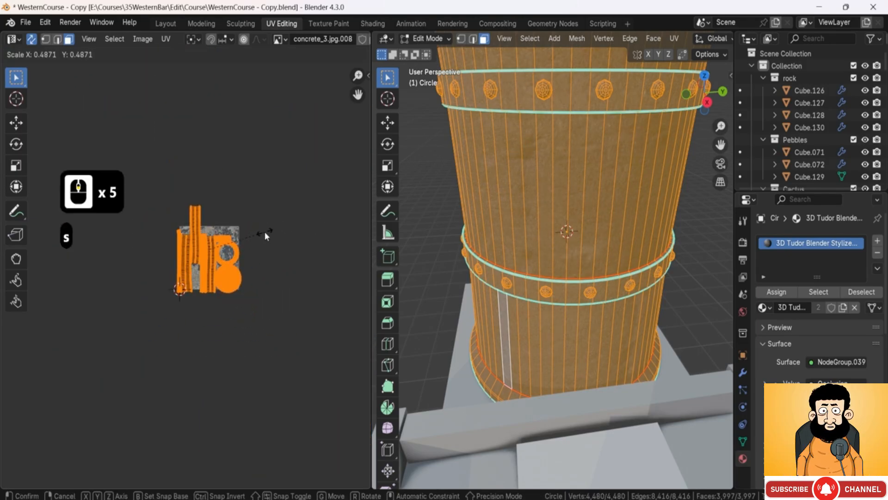
pyautogui.click(264, 231)
pyautogui.scroll(4, 264, 231)
pyautogui.keyDown('shift'); pyautogui.moveTo(273, 213); pyautogui.dragTo(268, 224, button='middle'); pyautogui.keyUp('shift')
pyautogui.scroll(3, 268, 223)
# - Select the upper wall section's UV island and move it sideways, fully outside the texture square
pyautogui.click(250, 234)
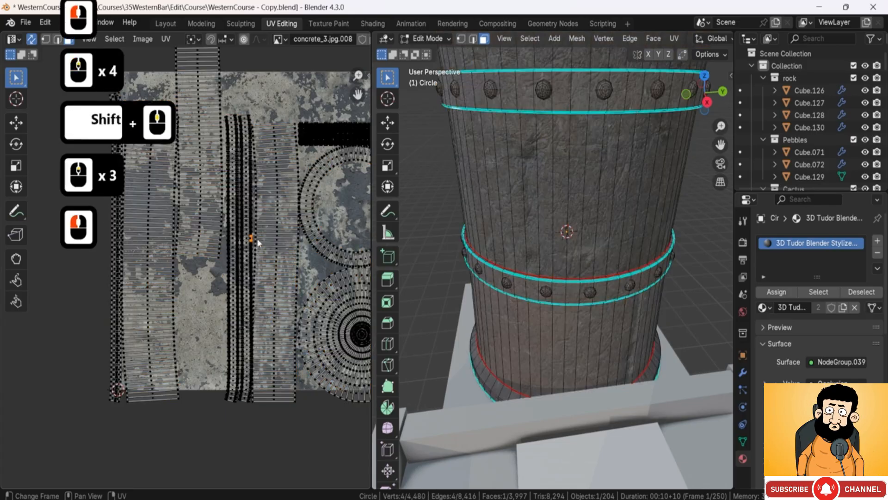
pyautogui.click(143, 286)
pyautogui.press('l')
pyautogui.scroll(-3, 149, 287)
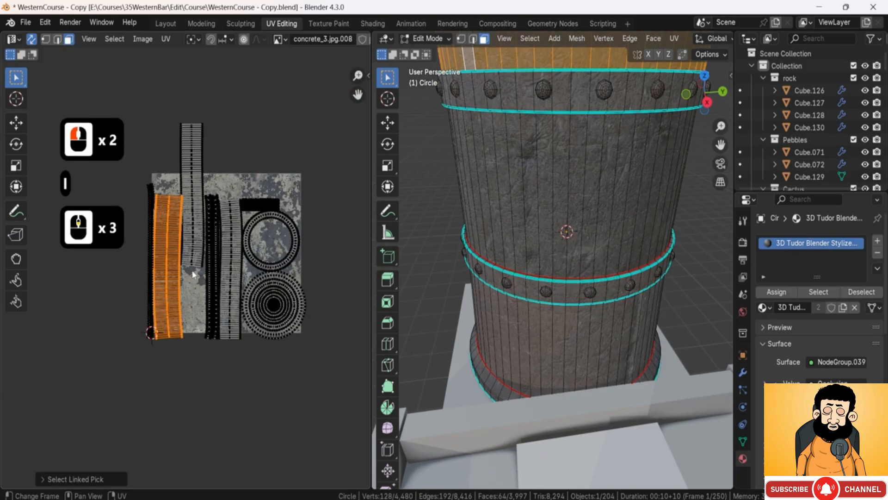
pyautogui.press('g')
pyautogui.click(148, 261)
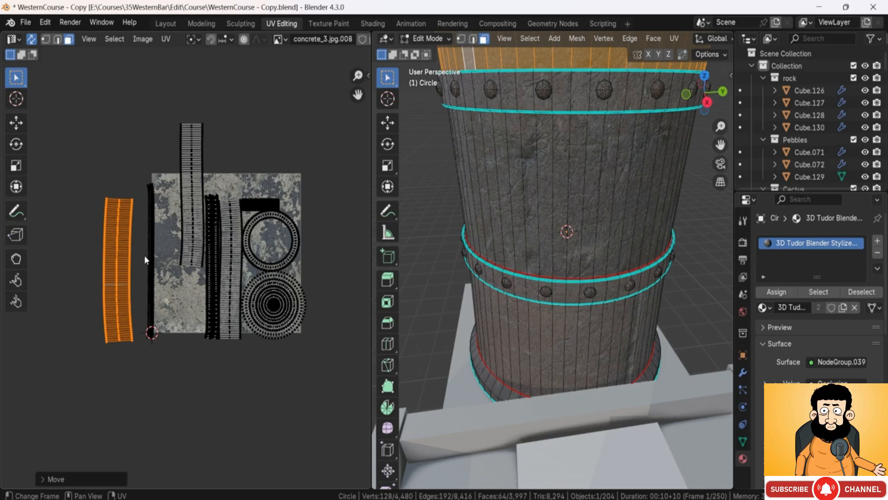
# - Scale the upper wall section's UV island down to roughly a third of its size and compare its texture with the other sections
pyautogui.keyDown('shift'); pyautogui.moveTo(499, 69); pyautogui.dragTo(500, 234, button='middle'); pyautogui.keyUp('shift')
pyautogui.press('s')
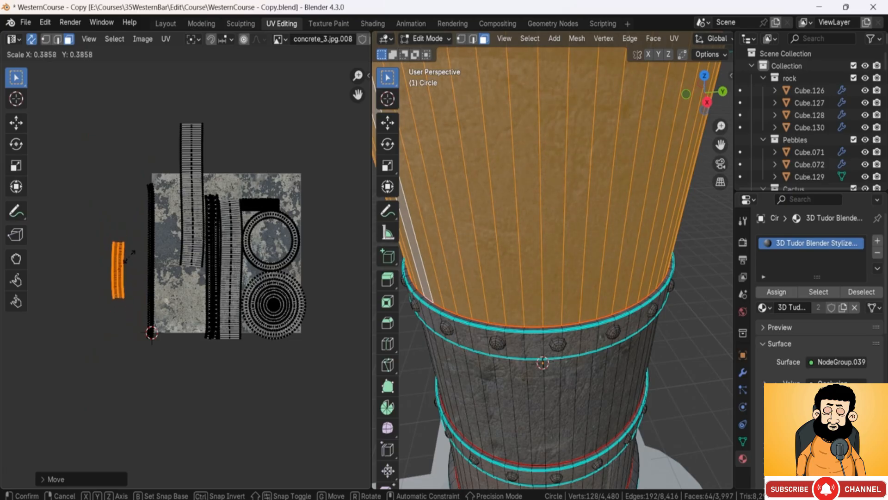
pyautogui.click(409, 319)
pyautogui.scroll(-2, 556, 314)
pyautogui.press('Tab')
pyautogui.moveTo(556, 313); pyautogui.dragTo(547, 351, button='middle')
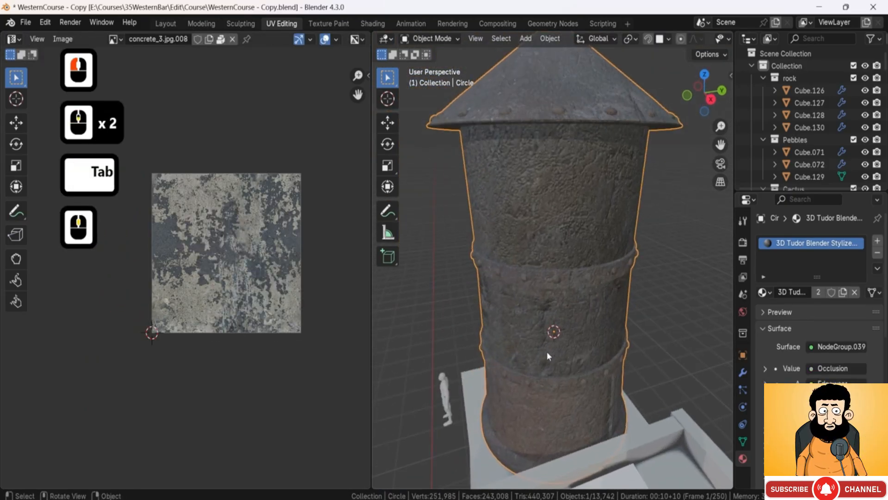
pyautogui.scroll(4, 553, 269)
# - Select all the UV islands in Edit Mode, average their scale, and inspect the tower's iron texture in Object Mode
pyautogui.press('Tab')
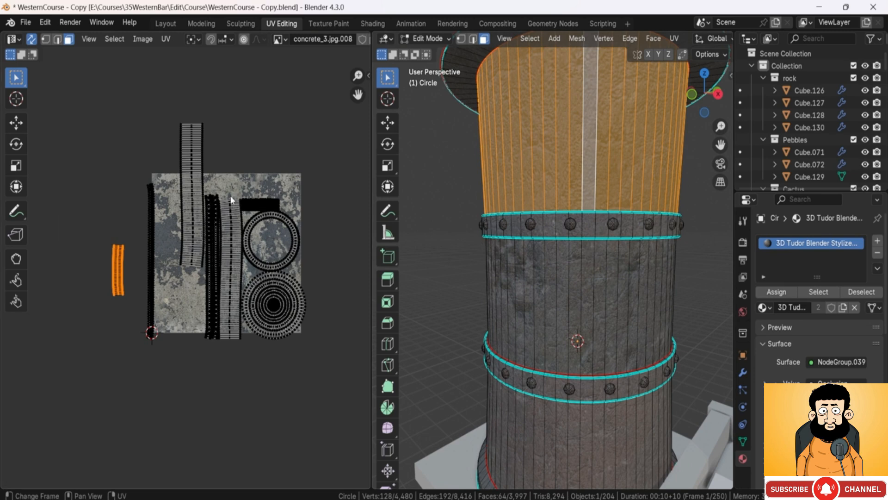
pyautogui.press('a')
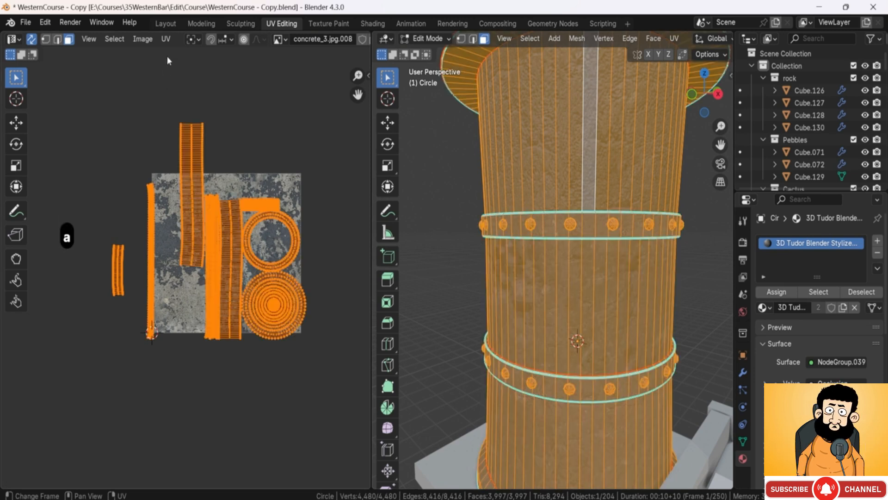
pyautogui.click(165, 40)
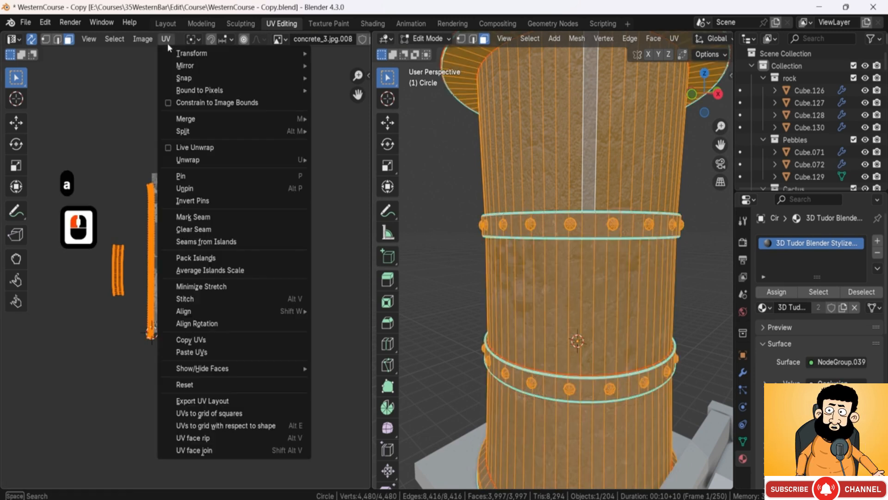
pyautogui.click(218, 271)
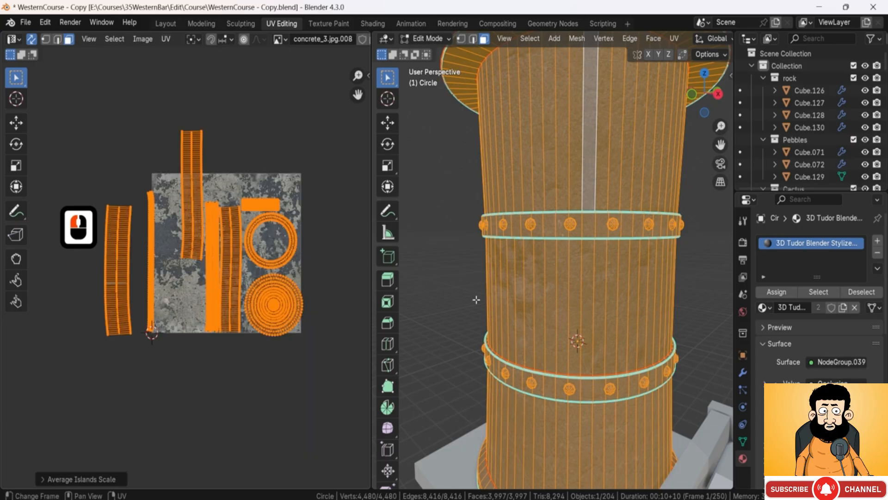
pyautogui.press('Tab')
pyautogui.scroll(1, 581, 230)
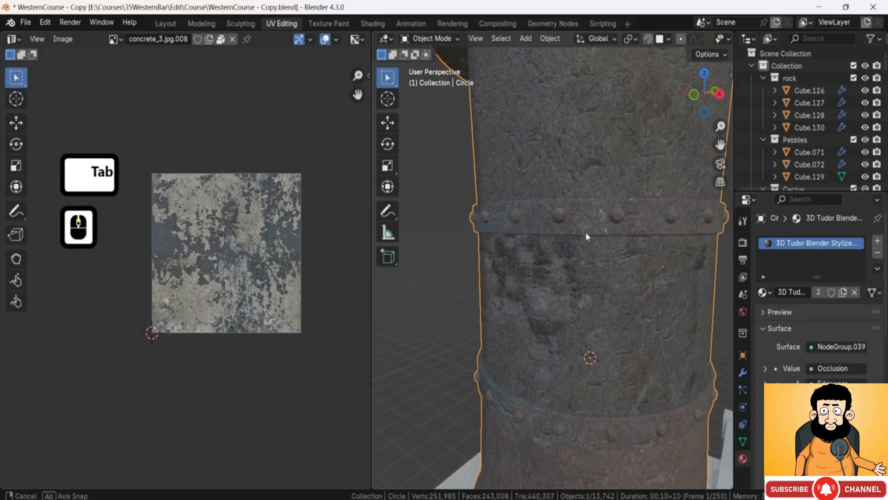
pyautogui.moveTo(586, 232); pyautogui.dragTo(505, 306, button='middle')
pyautogui.scroll(-3, 531, 238)
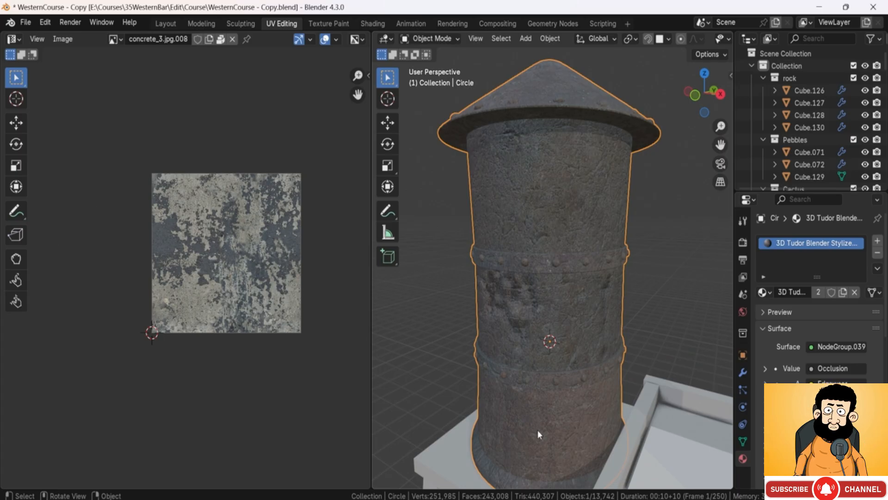
# - Return to Edit Mode and review the Pack Islands options for the tower's selected UV islands
pyautogui.press('Tab')
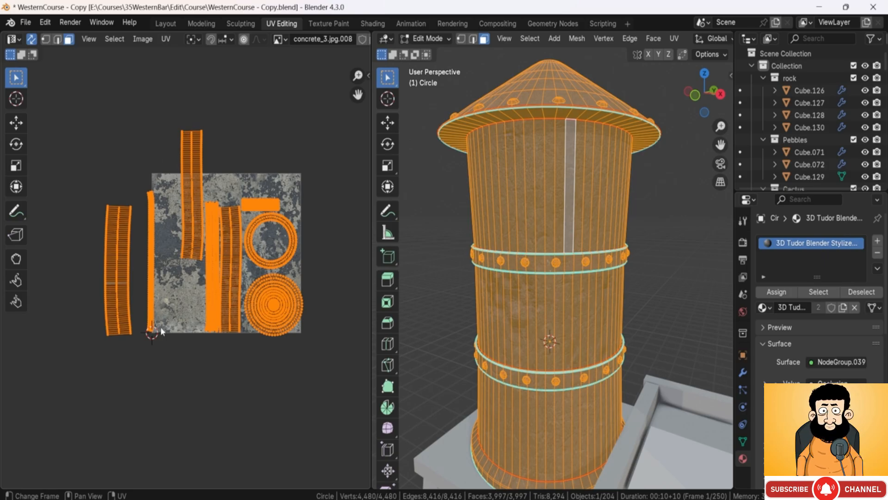
pyautogui.click(165, 39)
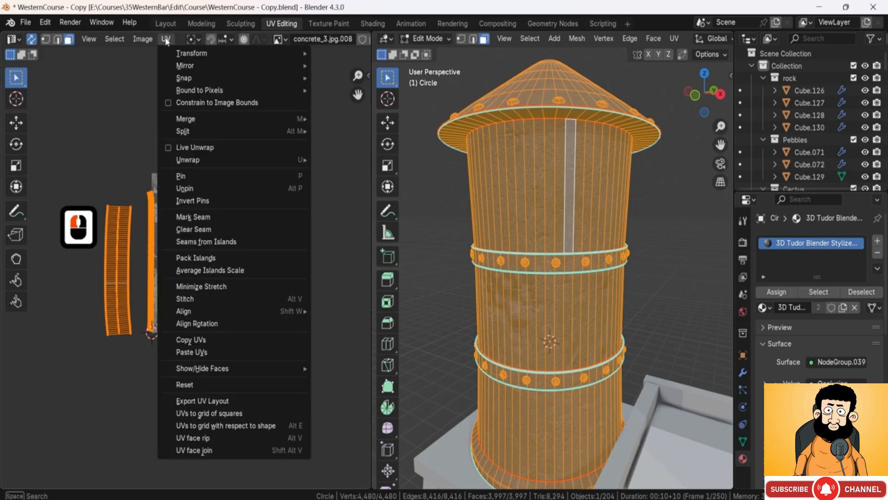
pyautogui.click(198, 259)
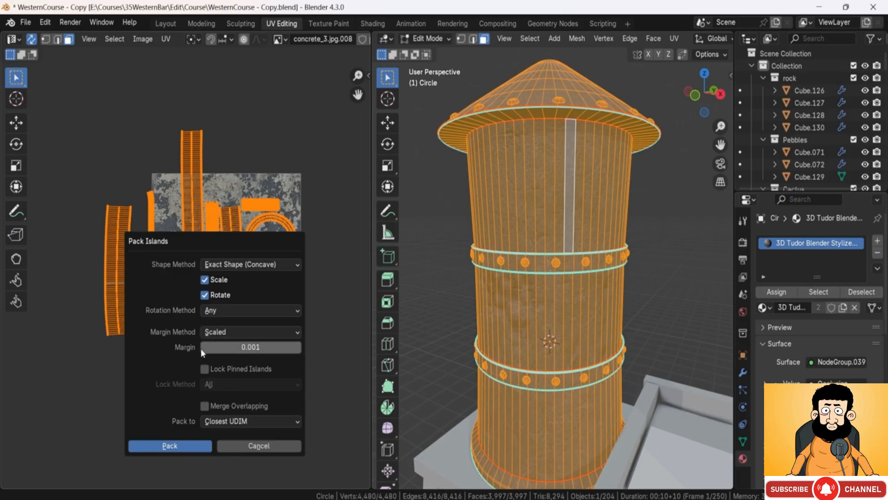
pyautogui.click(171, 39)
pyautogui.click(171, 40)
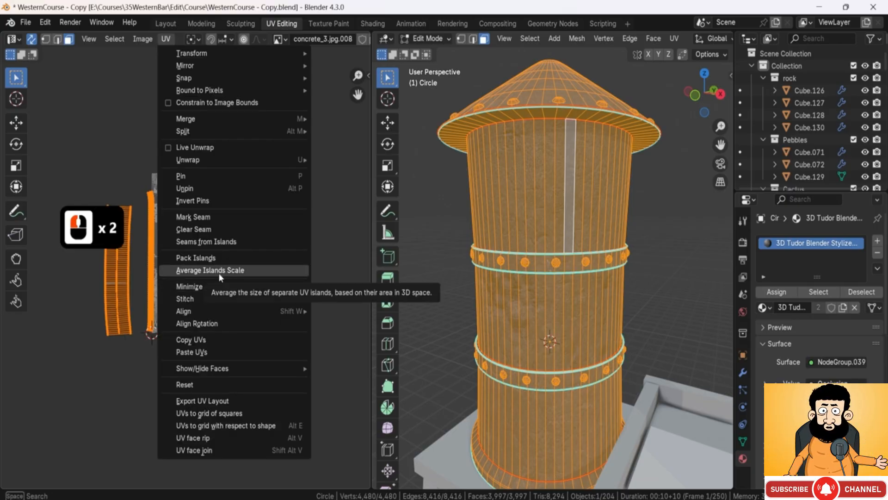
# - Select only the upper wall section's UV island and scale it up by about 2.62
pyautogui.click(104, 297)
pyautogui.press('l')
pyautogui.press('s')
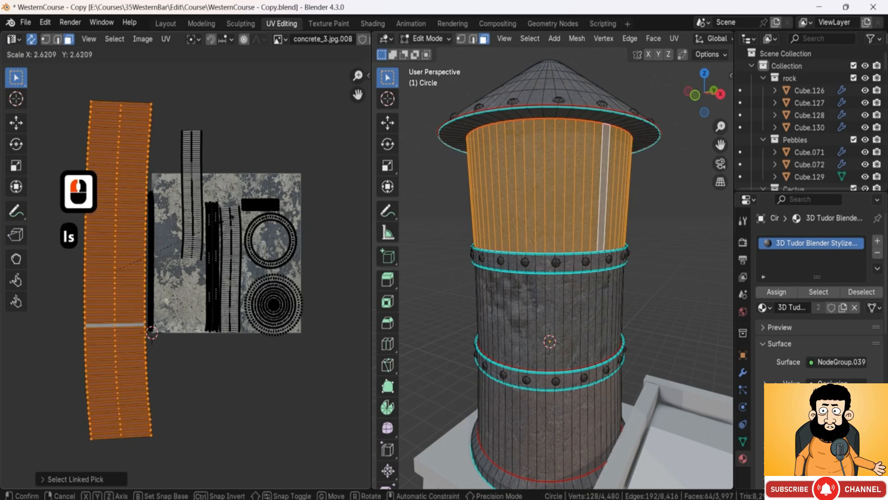
pyautogui.click(194, 83)
# - Try packing all the UV islands into the texture square with the default pack options, and undo the pack
pyautogui.press('a')
pyautogui.click(171, 39)
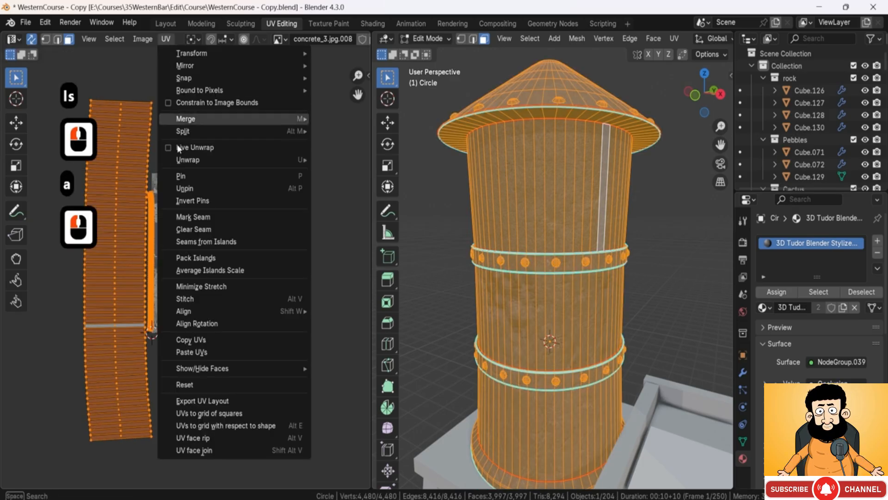
pyautogui.click(204, 253)
pyautogui.click(187, 440)
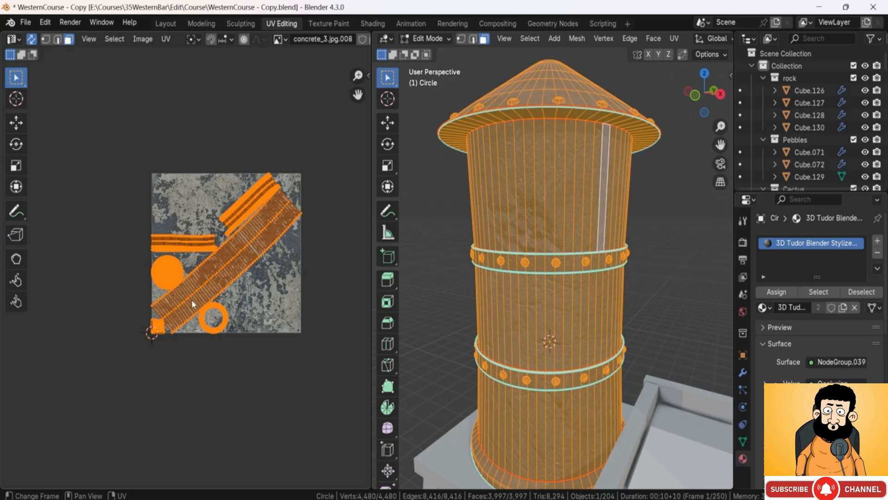
pyautogui.hotkey('ctrl', 'z')
# - Average the scale of all the selected UV islands so the upper wall section matches the others
pyautogui.click(165, 39)
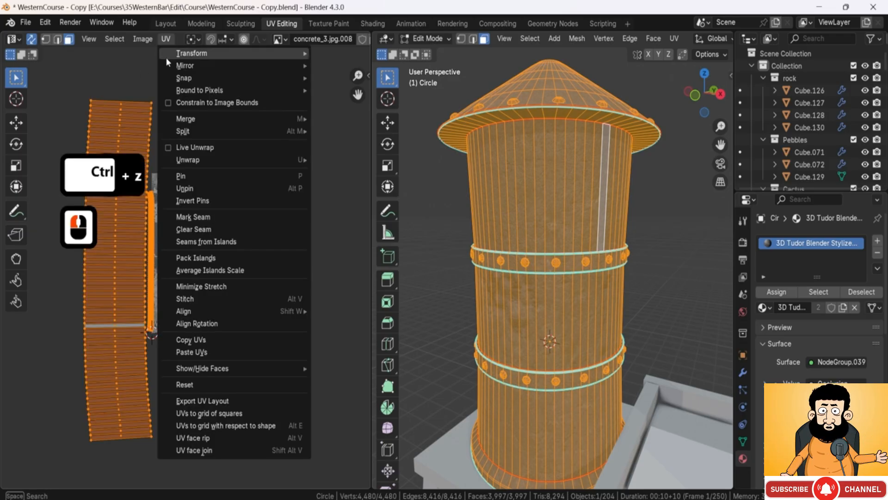
pyautogui.click(219, 271)
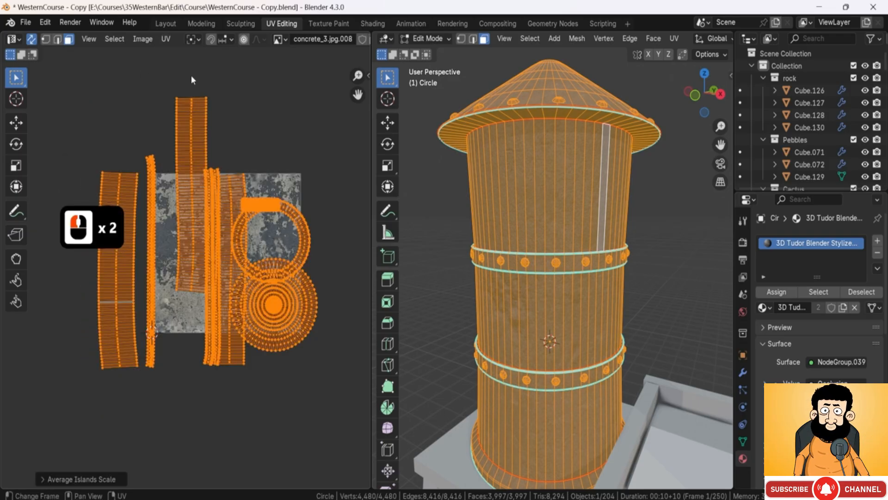
pyautogui.click(167, 40)
pyautogui.click(201, 255)
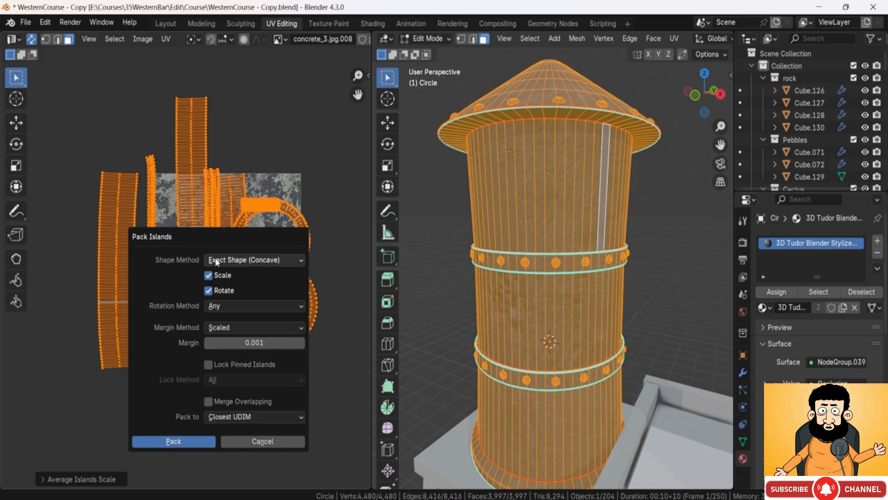
pyautogui.click(238, 262)
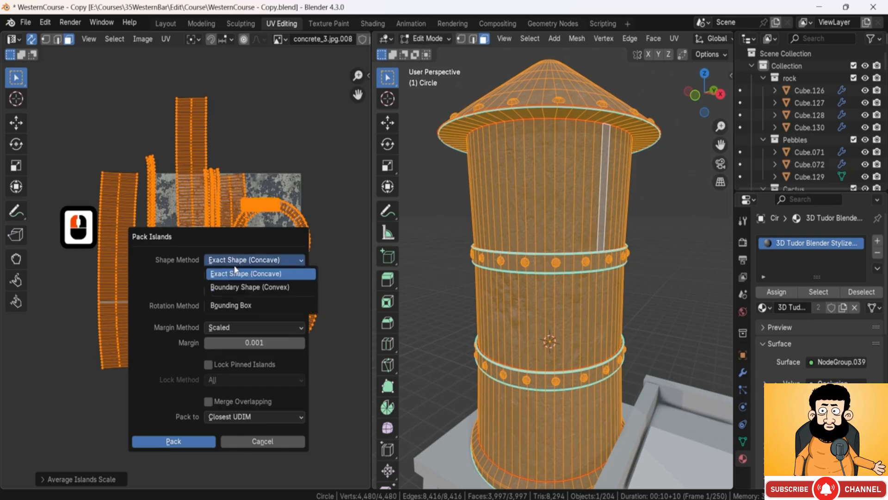
pyautogui.click(238, 263)
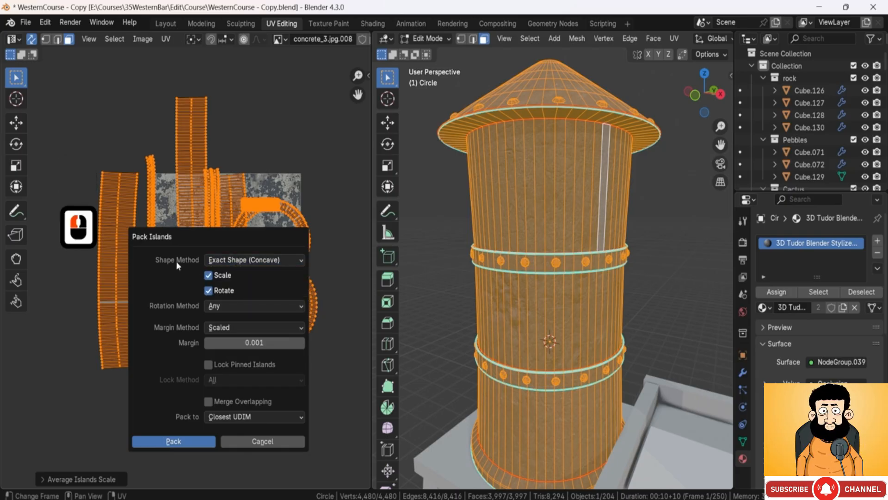
pyautogui.click(222, 262)
pyautogui.click(240, 267)
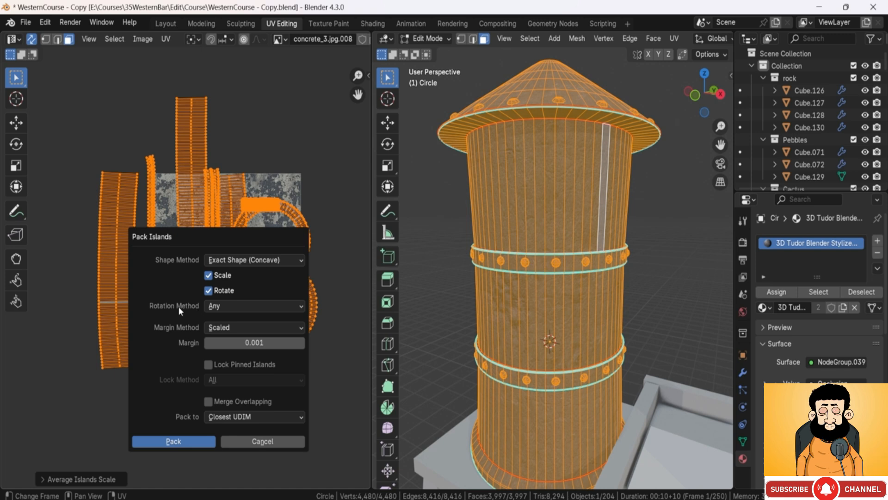
pyautogui.click(229, 306)
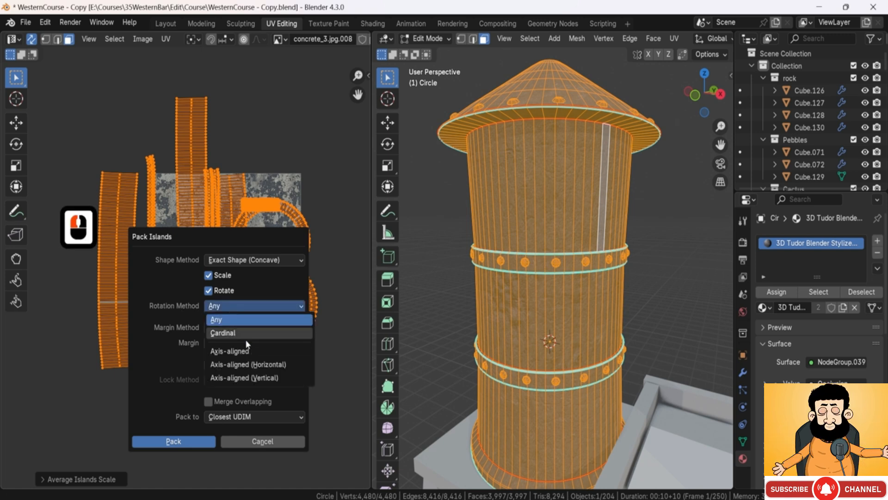
pyautogui.click(256, 378)
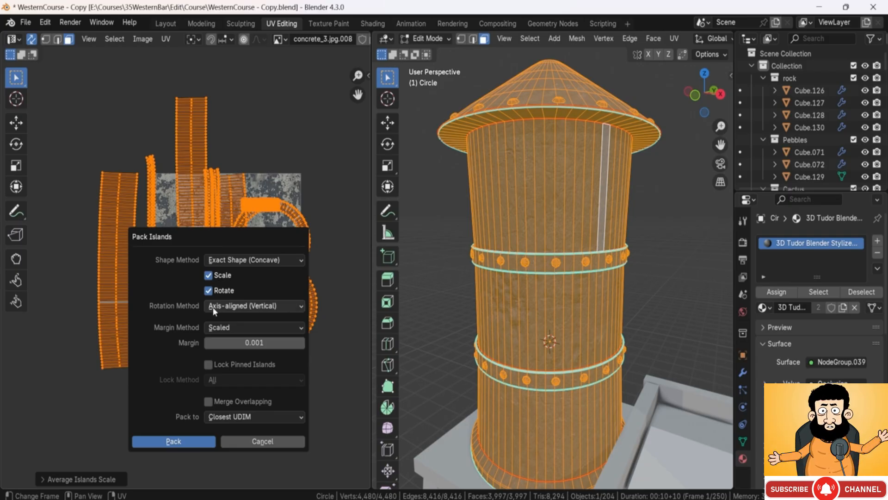
pyautogui.click(228, 328)
pyautogui.click(227, 330)
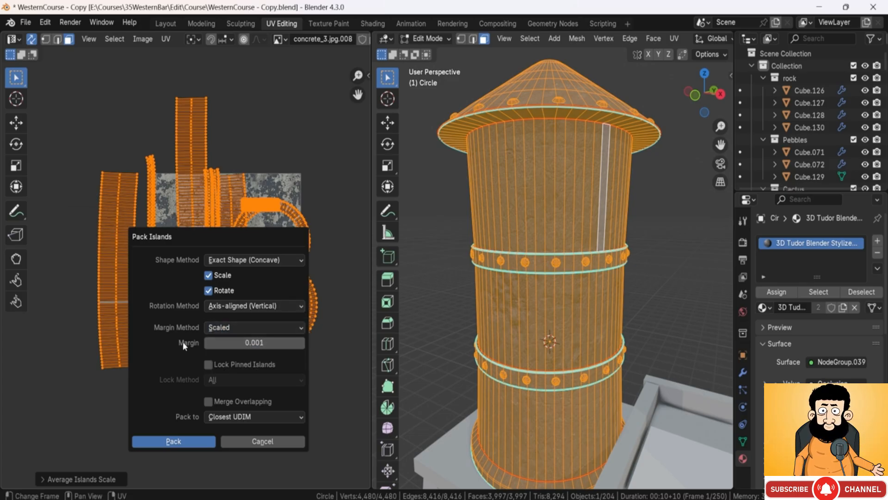
pyautogui.click(266, 343)
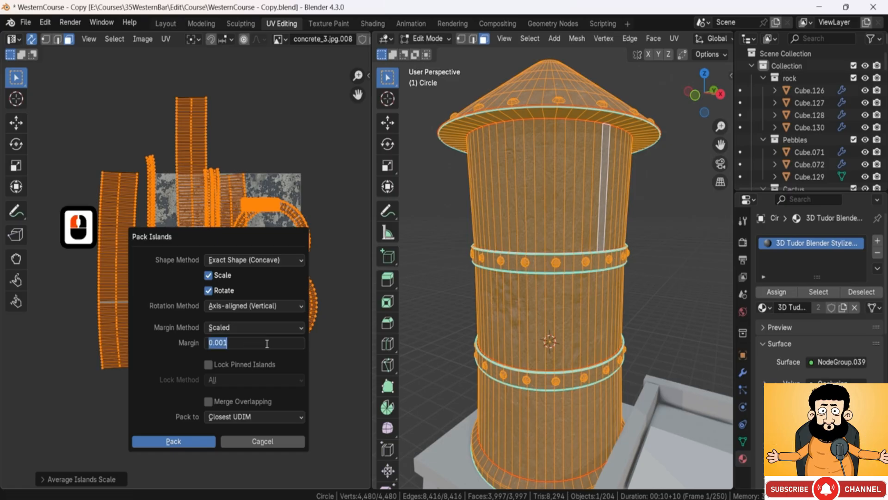
pyautogui.write('0')
pyautogui.press('Return')
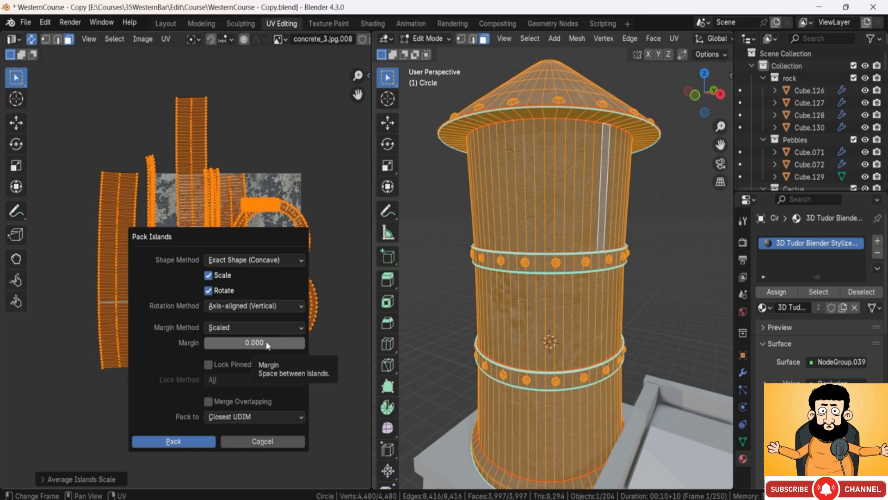
# - Pack all the UV islands into the texture square using exact shape, any rotation, and a scaled margin of 0.003
pyautogui.middleClick(474, 259)
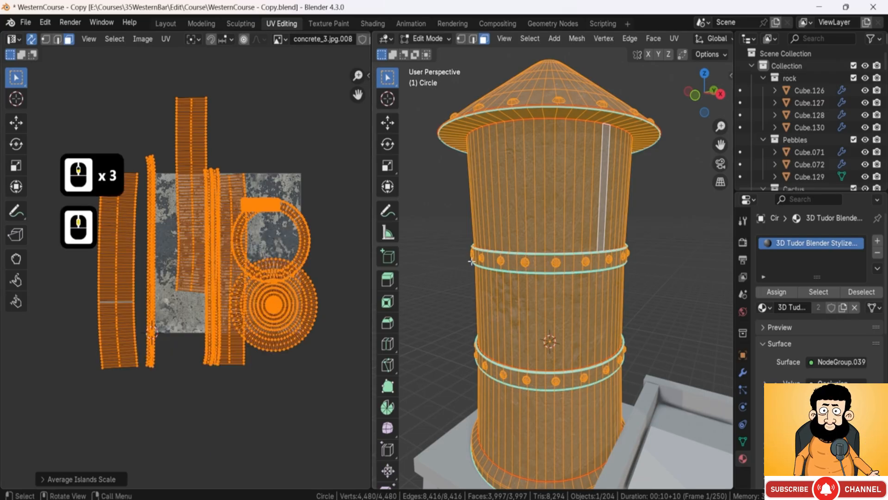
pyautogui.scroll(-5, 468, 313)
pyautogui.moveTo(489, 312); pyautogui.dragTo(518, 306, button='middle')
pyautogui.scroll(-3, 545, 231)
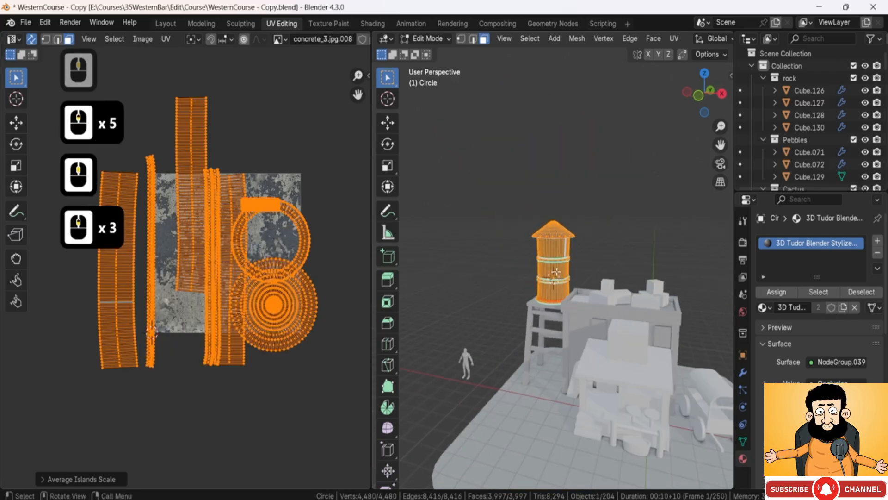
pyautogui.scroll(1, 509, 300)
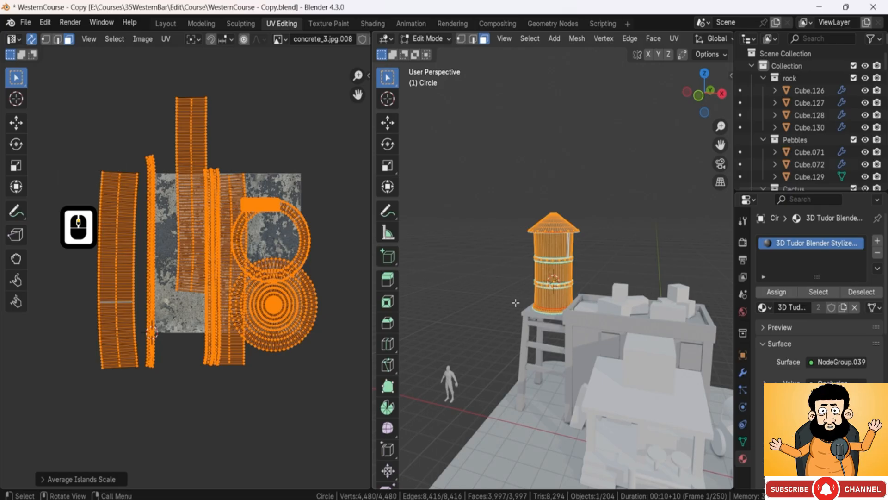
pyautogui.scroll(4, 515, 303)
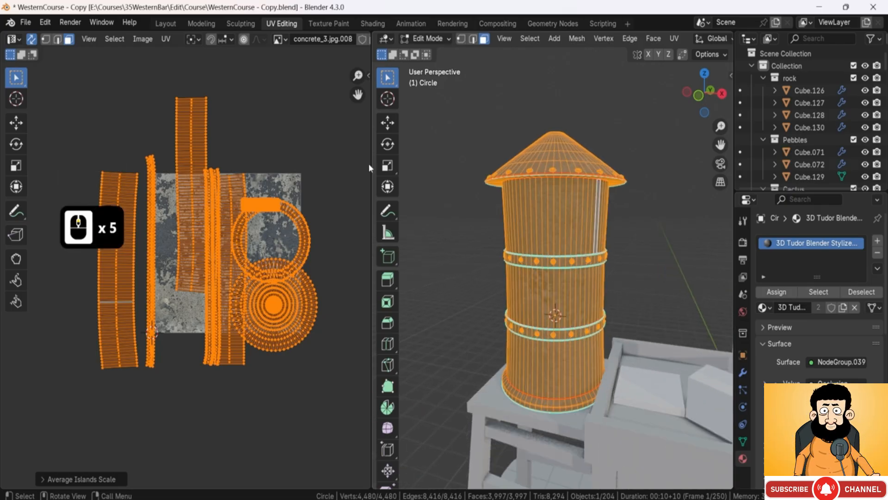
pyautogui.click(166, 38)
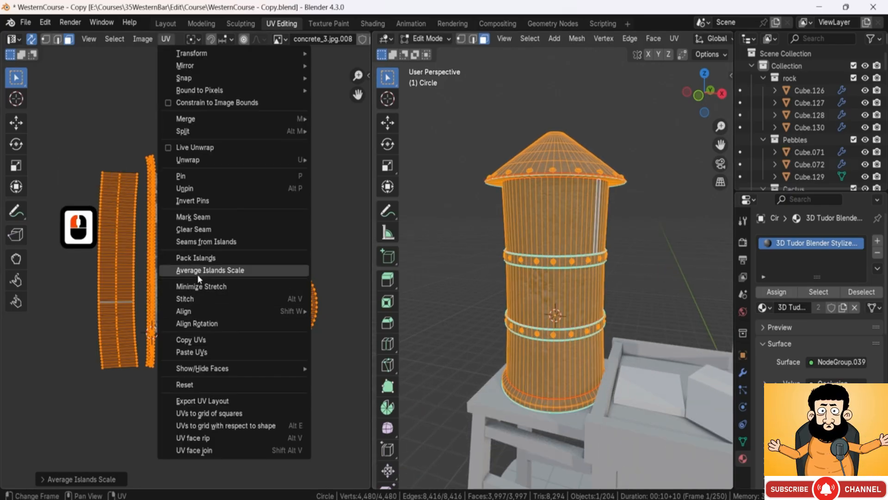
pyautogui.click(201, 258)
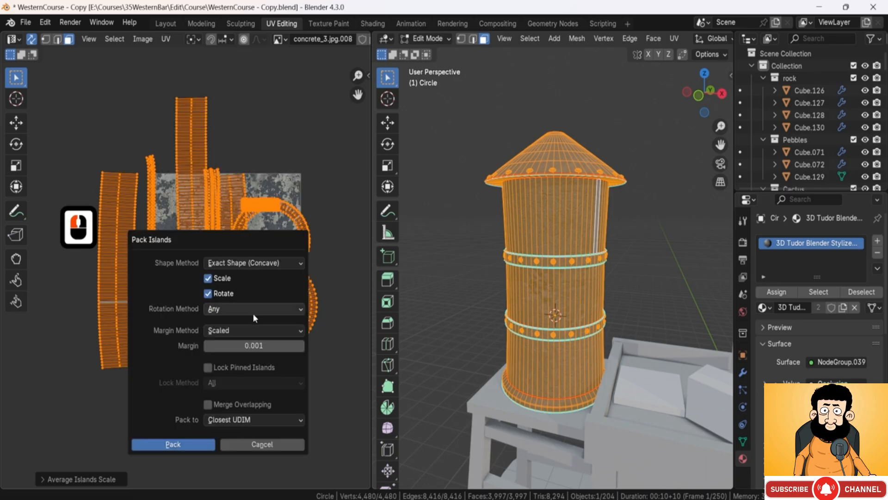
pyautogui.doubleClick(264, 346)
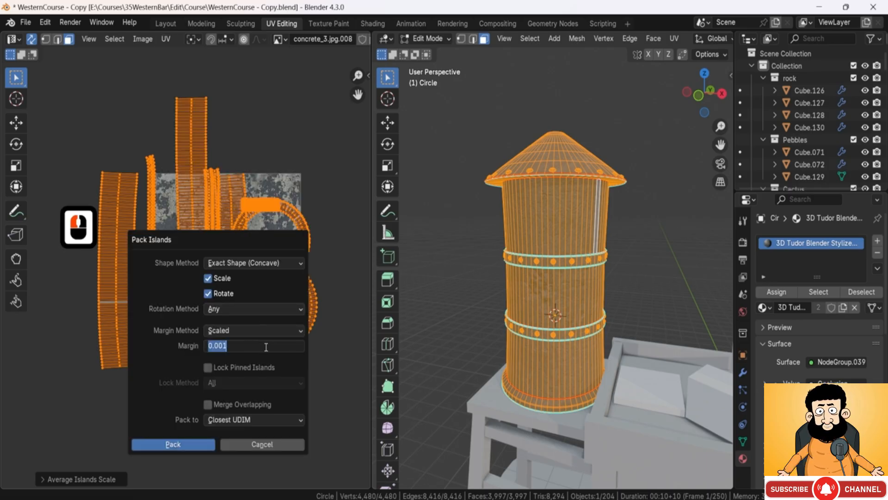
pyautogui.press('BackSpace')
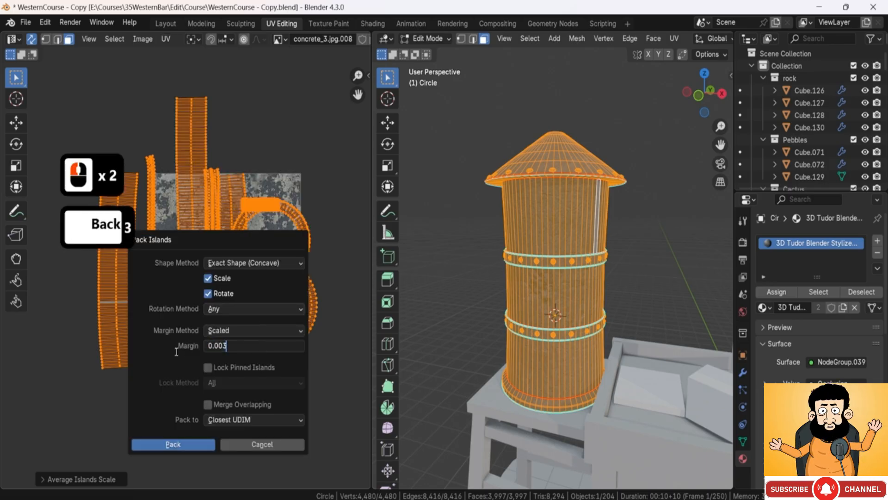
pyautogui.write('3')
pyautogui.click(249, 357)
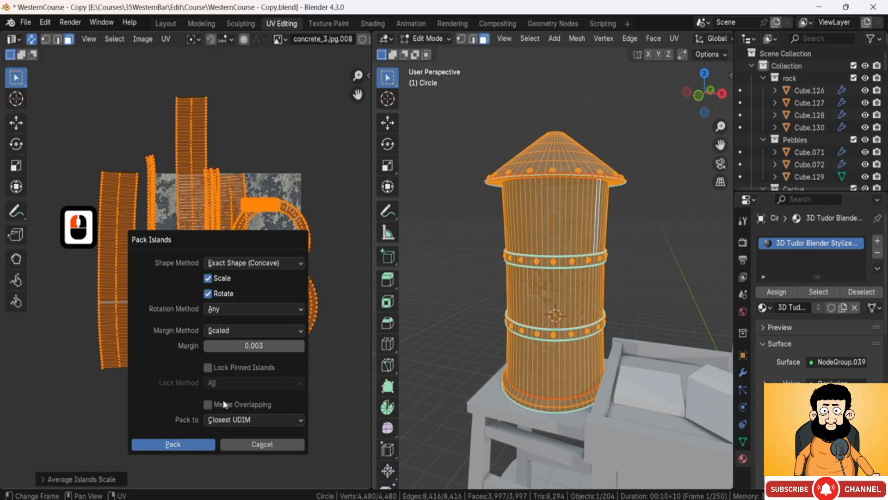
pyautogui.click(189, 446)
# - Examine the gaps between the packed wall UV islands up close, down to where their lower ends nearly meet
pyautogui.scroll(6, 176, 218)
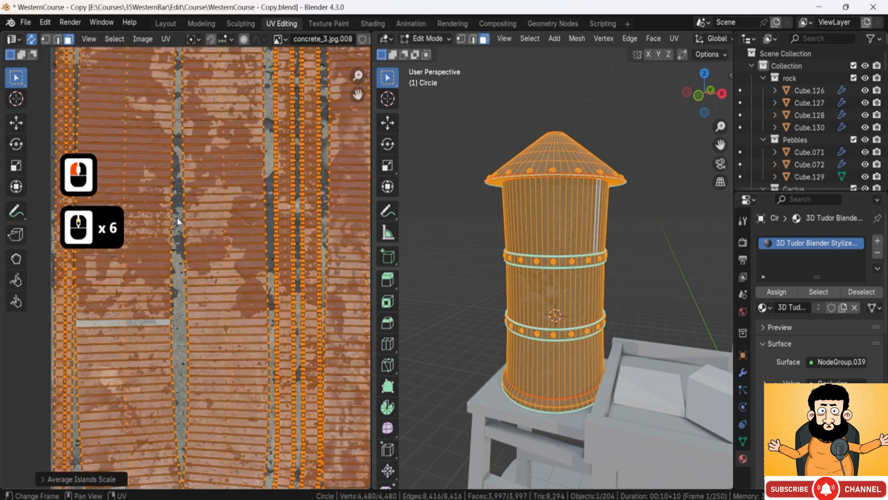
pyautogui.keyDown('shift'); pyautogui.moveTo(200, 315); pyautogui.dragTo(204, 296, button='middle'); pyautogui.keyUp('shift')
pyautogui.scroll(3, 204, 299)
pyautogui.keyDown('shift'); pyautogui.moveTo(200, 404); pyautogui.dragTo(195, 368, button='middle'); pyautogui.keyUp('shift')
pyautogui.scroll(1, 199, 360)
pyautogui.scroll(-3, 195, 462)
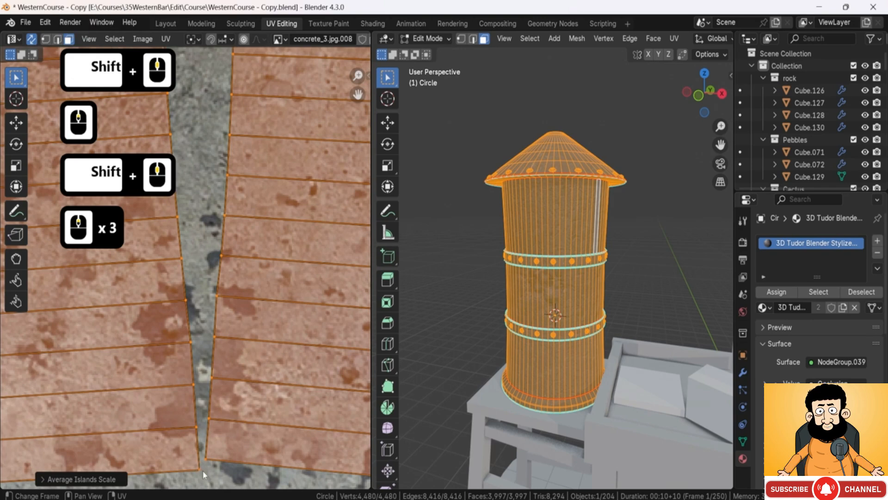
# - Examine the gap between the packed round roof and ring UV islands, and check the tower's iron texture outside Edit Mode
pyautogui.scroll(-7, 219, 231)
pyautogui.keyDown('shift'); pyautogui.moveTo(219, 230); pyautogui.dragTo(132, 328, button='middle'); pyautogui.keyUp('shift')
pyautogui.keyDown('shift'); pyautogui.moveTo(331, 253); pyautogui.dragTo(137, 253, button='middle'); pyautogui.keyUp('shift')
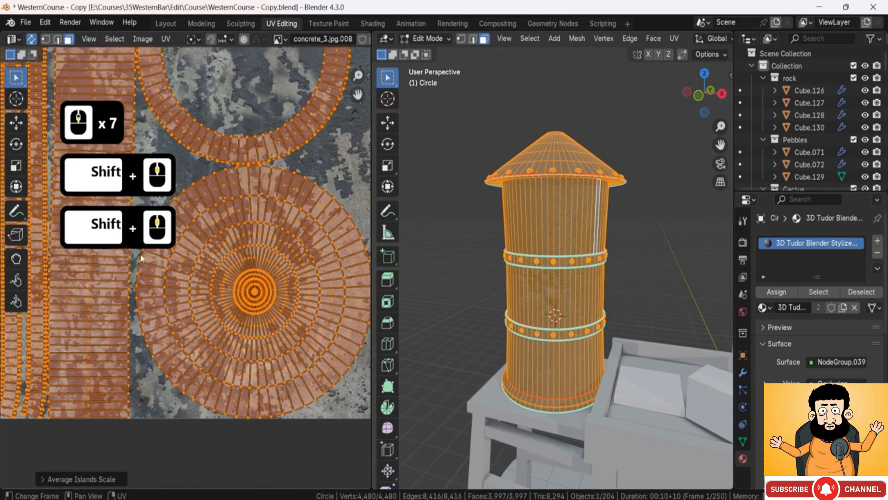
pyautogui.keyDown('shift'); pyautogui.moveTo(241, 185); pyautogui.dragTo(202, 227, button='middle'); pyautogui.keyUp('shift')
pyautogui.scroll(4, 202, 227)
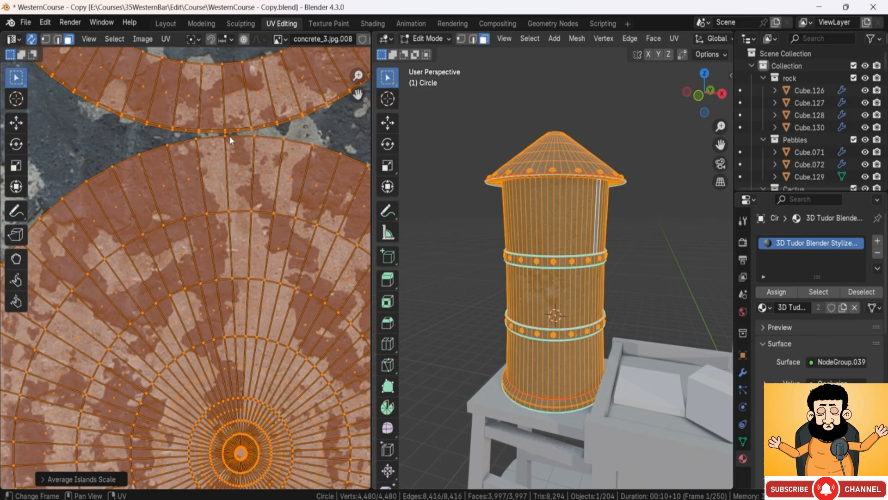
pyautogui.scroll(-12, 229, 135)
pyautogui.press('Tab')
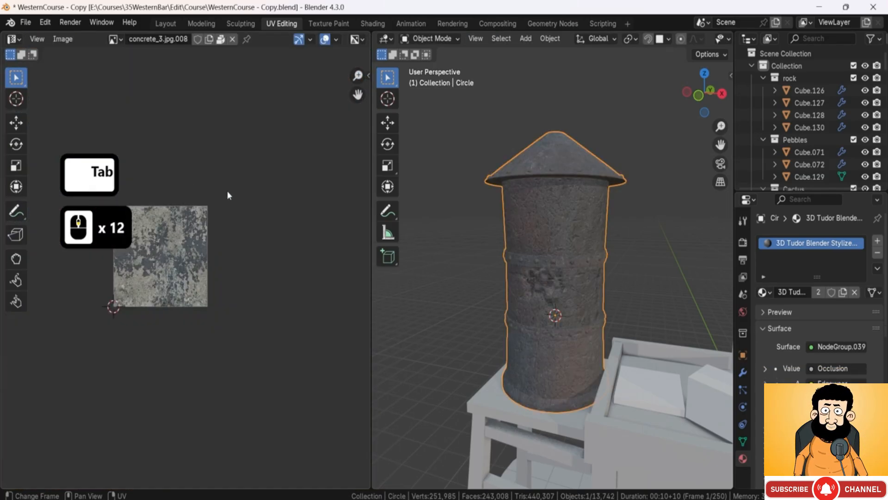
pyautogui.press('Tab')
# - Examine the spacing of the packed rivet UV islands and the gap between the ring island and the neighbouring wall strip
pyautogui.keyDown('shift'); pyautogui.moveTo(174, 257); pyautogui.dragTo(244, 236, button='middle'); pyautogui.keyUp('shift')
pyautogui.scroll(4, 245, 245)
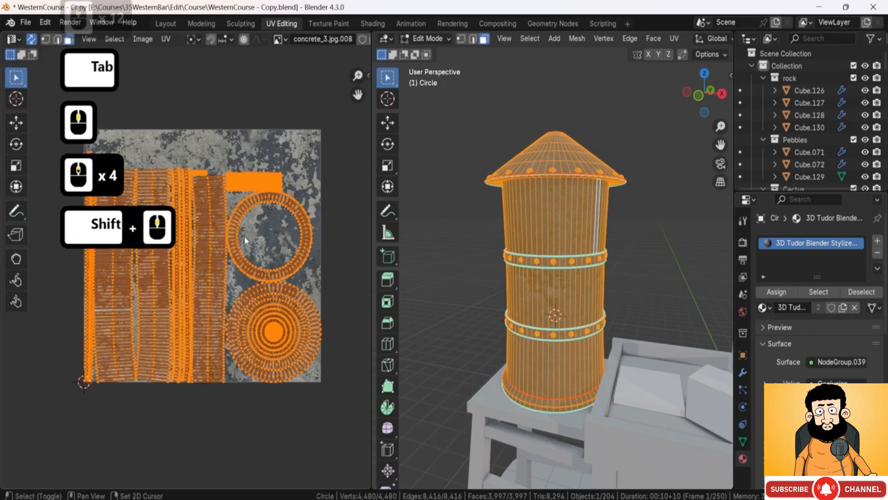
pyautogui.scroll(2, 248, 157)
pyautogui.keyDown('shift'); pyautogui.moveTo(249, 154); pyautogui.dragTo(220, 234, button='middle'); pyautogui.keyUp('shift')
pyautogui.scroll(3, 261, 156)
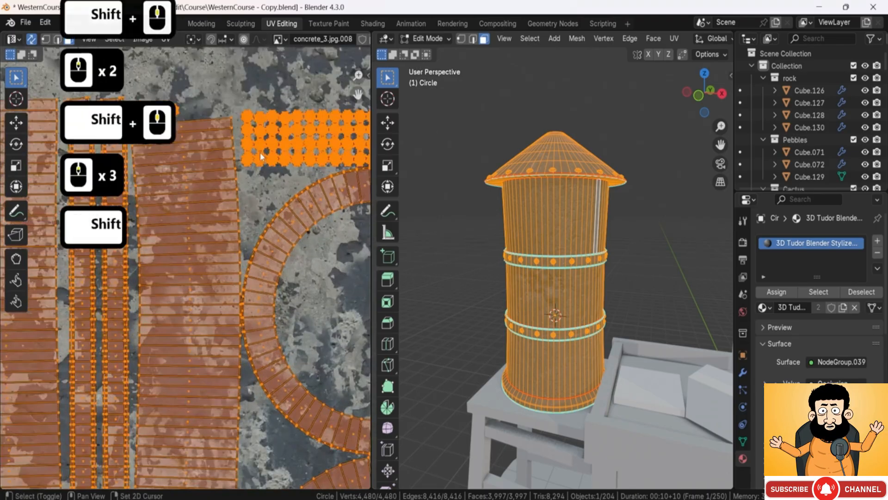
pyautogui.keyDown('shift'); pyautogui.moveTo(262, 156); pyautogui.dragTo(201, 186, button='middle'); pyautogui.keyUp('shift')
pyautogui.scroll(2, 220, 198)
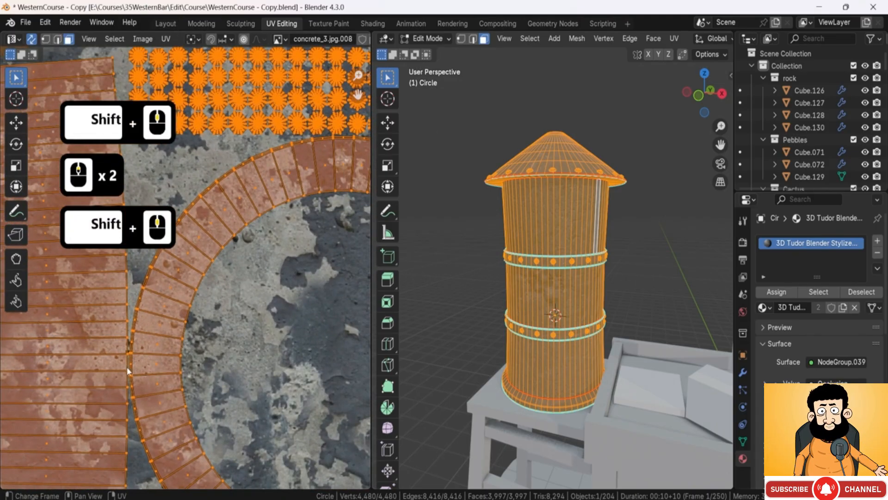
pyautogui.scroll(-2, 232, 190)
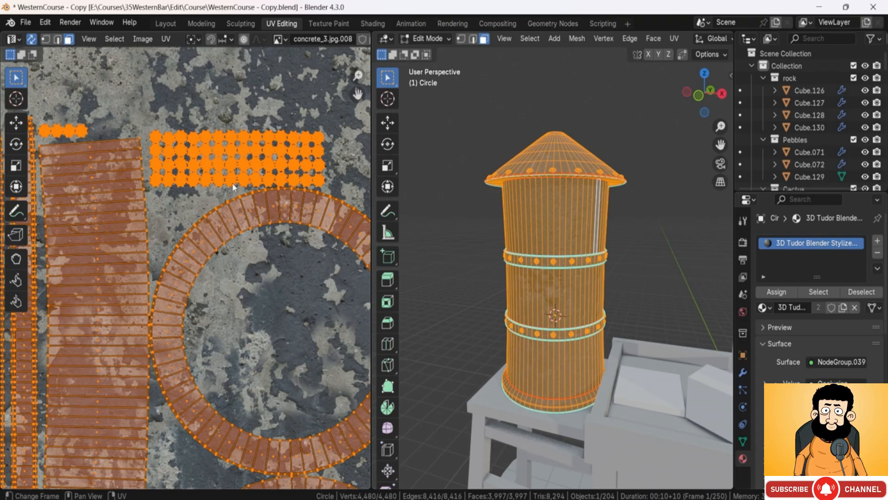
pyautogui.scroll(2, 558, 226)
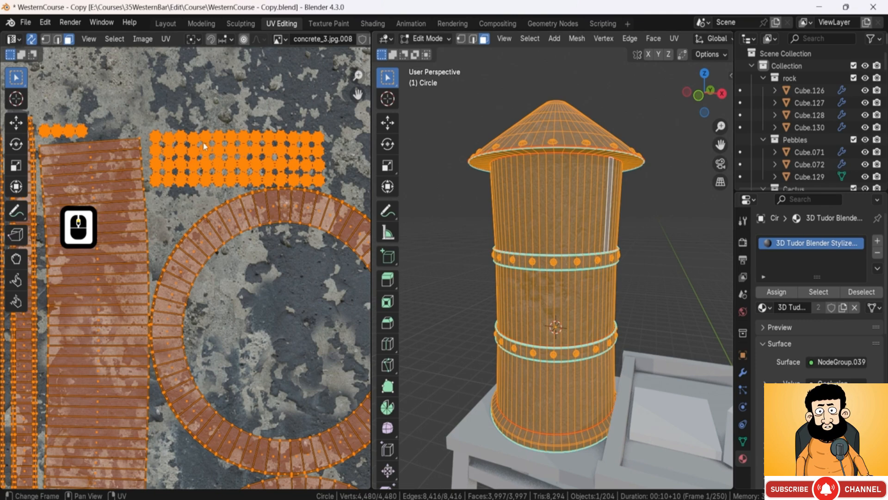
pyautogui.keyDown('shift'); pyautogui.moveTo(187, 155); pyautogui.dragTo(171, 183, button='middle'); pyautogui.keyUp('shift')
pyautogui.scroll(3, 185, 222)
pyautogui.scroll(2, 187, 232)
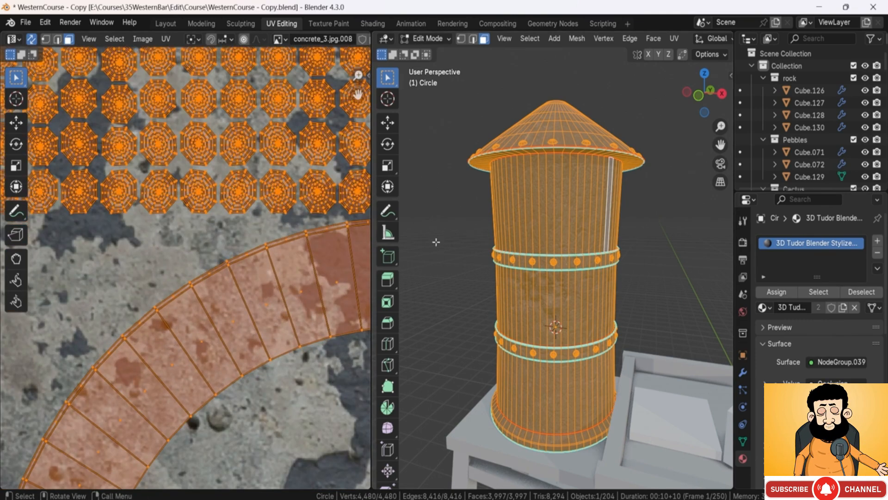
# - Review the whole packed UV layout and inspect the water tower's riveted bands and conical roof from the side and above
pyautogui.scroll(-10, 194, 112)
pyautogui.moveTo(199, 139); pyautogui.dragTo(252, 257, button='middle')
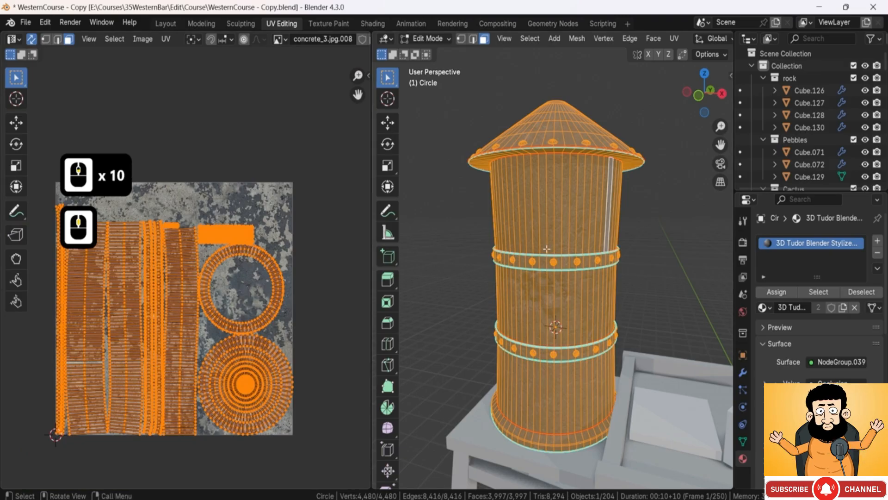
pyautogui.moveTo(548, 250); pyautogui.dragTo(568, 257, button='middle')
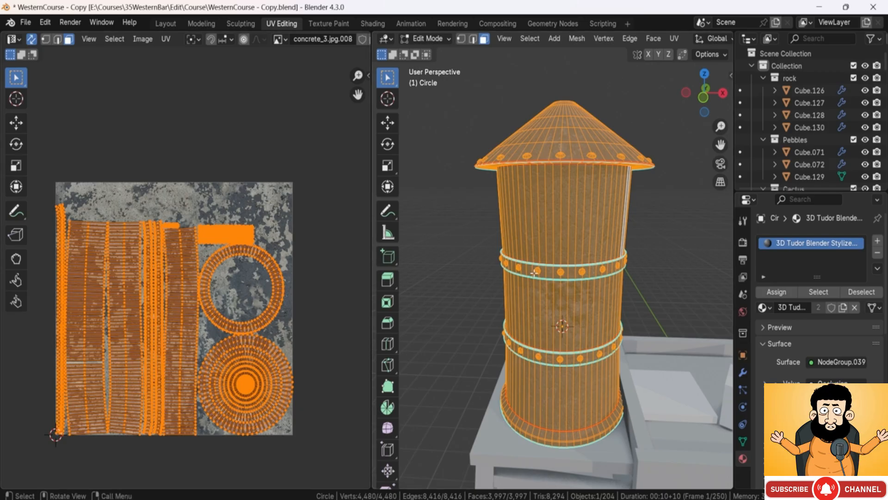
pyautogui.keyDown('shift'); pyautogui.moveTo(604, 268); pyautogui.dragTo(573, 306, button='middle'); pyautogui.keyUp('shift')
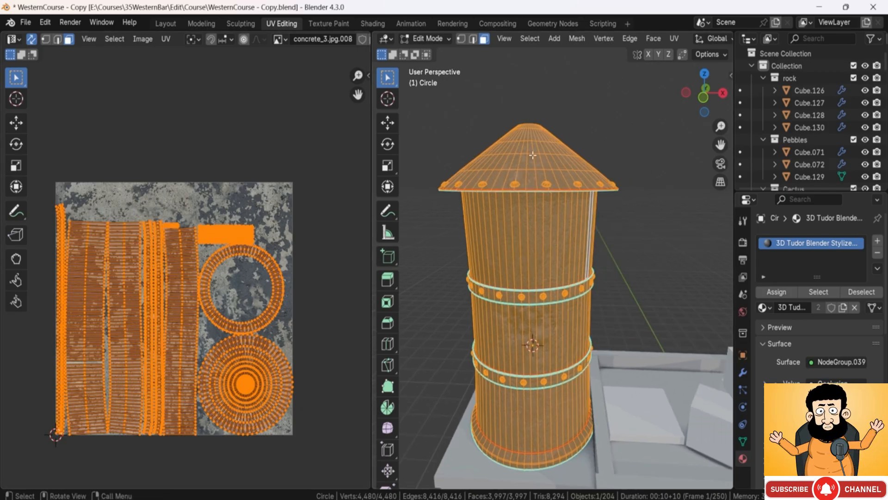
pyautogui.moveTo(500, 257); pyautogui.dragTo(555, 322, button='middle')
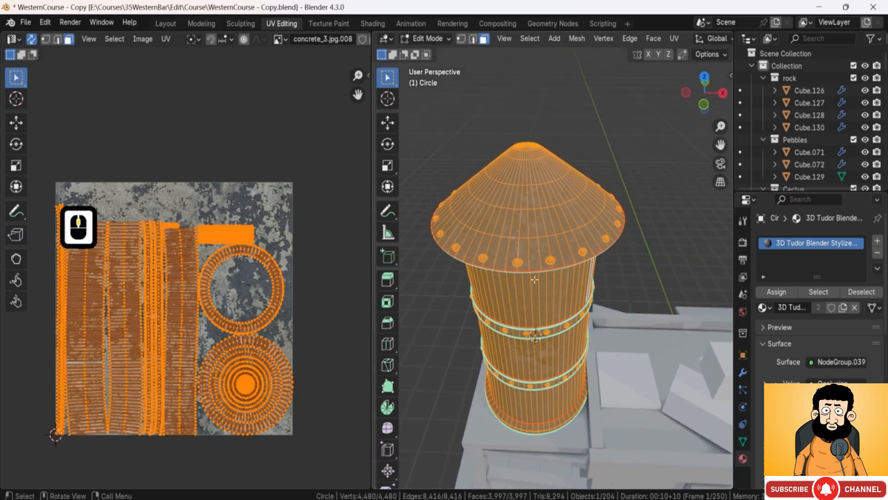